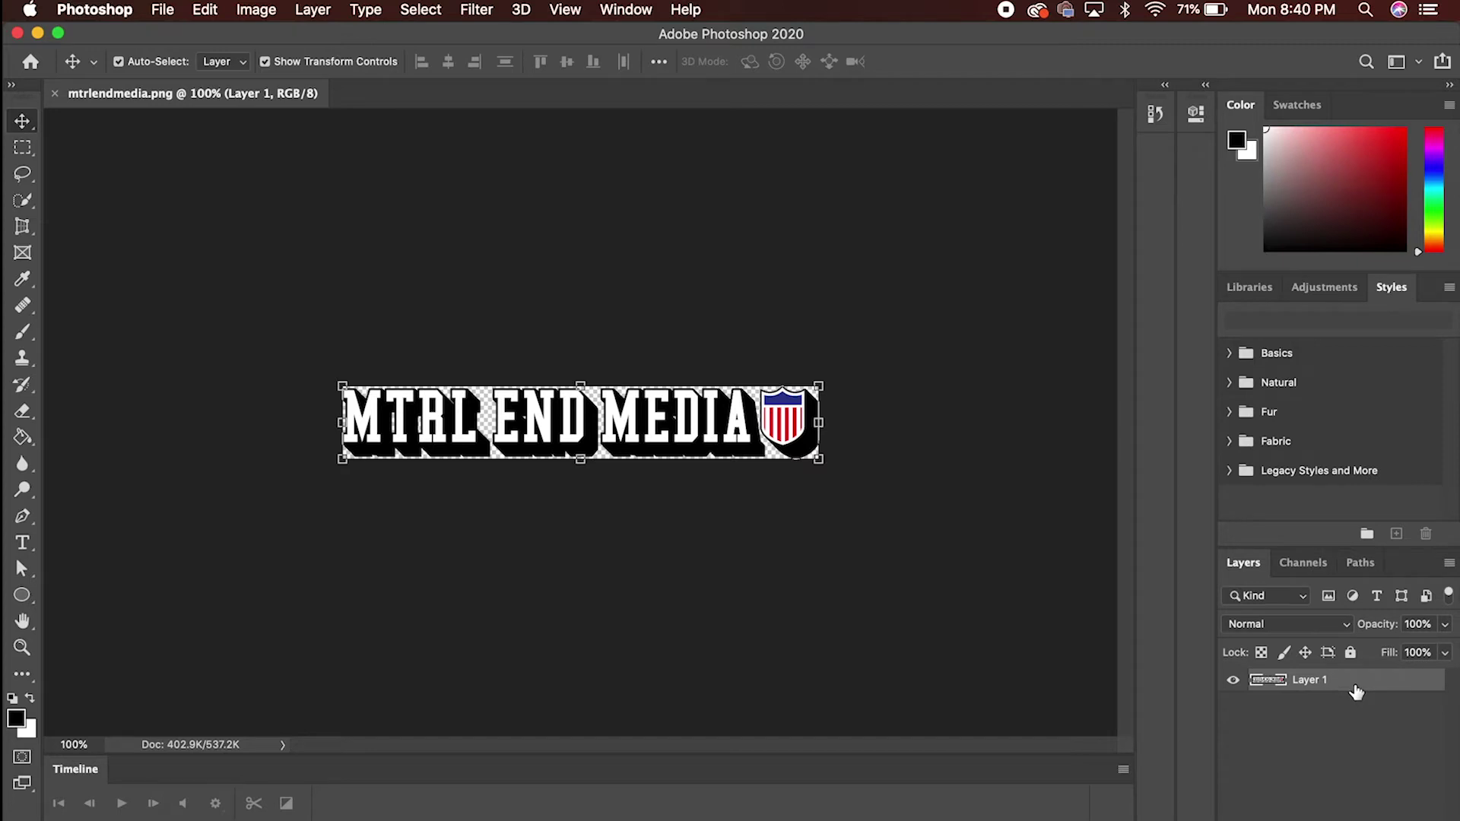
- Duplicate Layer 1 with the original hidden, and try a rectangular marquee selection around the logo's first word
key("super+j")
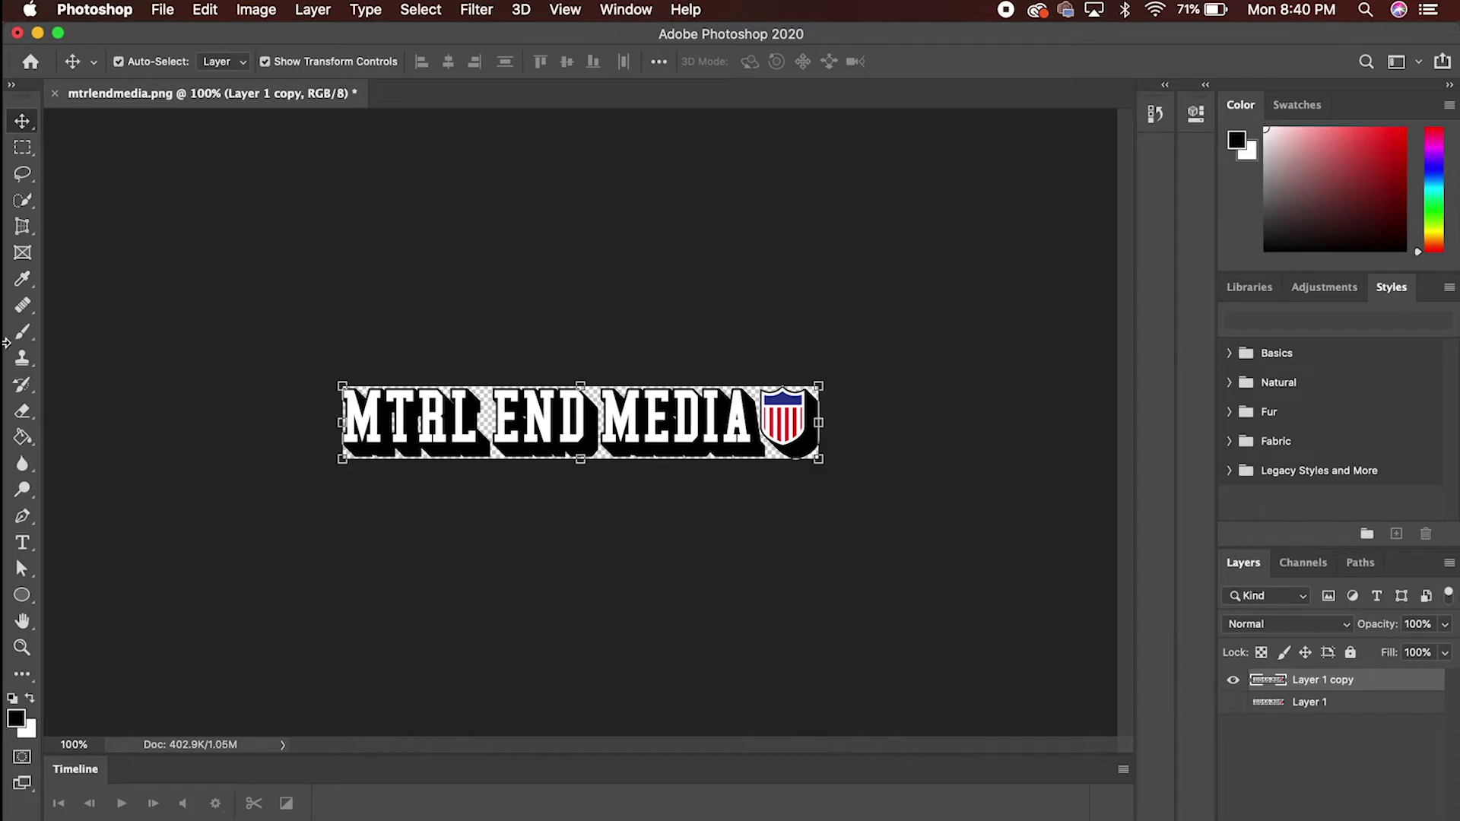
left_click(23, 148)
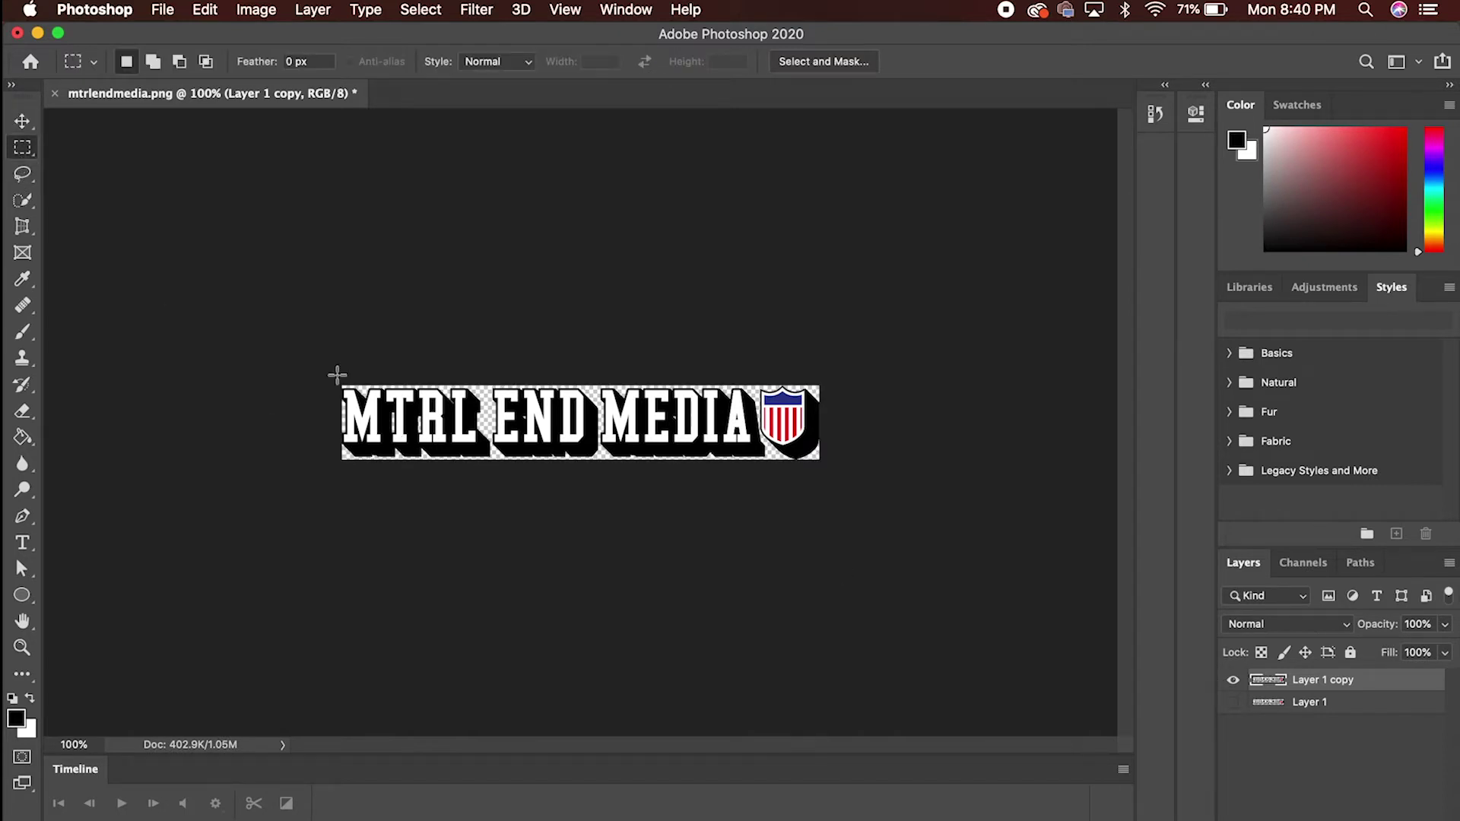
left_click_drag(341, 386, 505, 487)
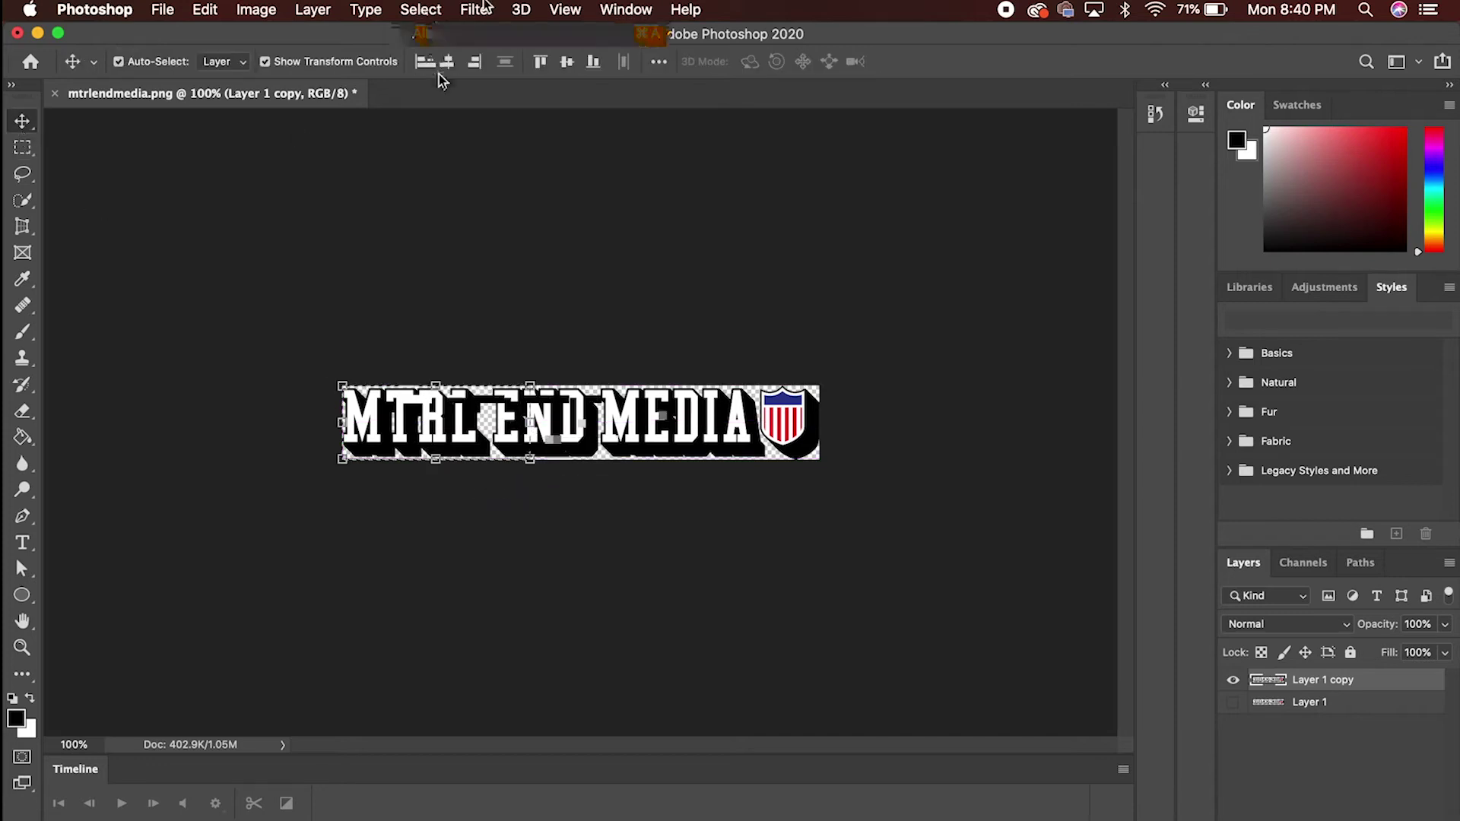
- Lasso the whole MTRL END MEDIA lettering with its shadow, leaving the shield outside the selection
right_click(23, 174)
left_click(76, 176)
scroll(749, 487, "up", 3)
scroll(901, 473, "up", 3)
mouse_move(815, 561)
left_mouse_down()
mouse_move(777, 435)
mouse_move(774, 287)
mouse_move(13, 219)
mouse_move(773, 597)
left_mouse_up()
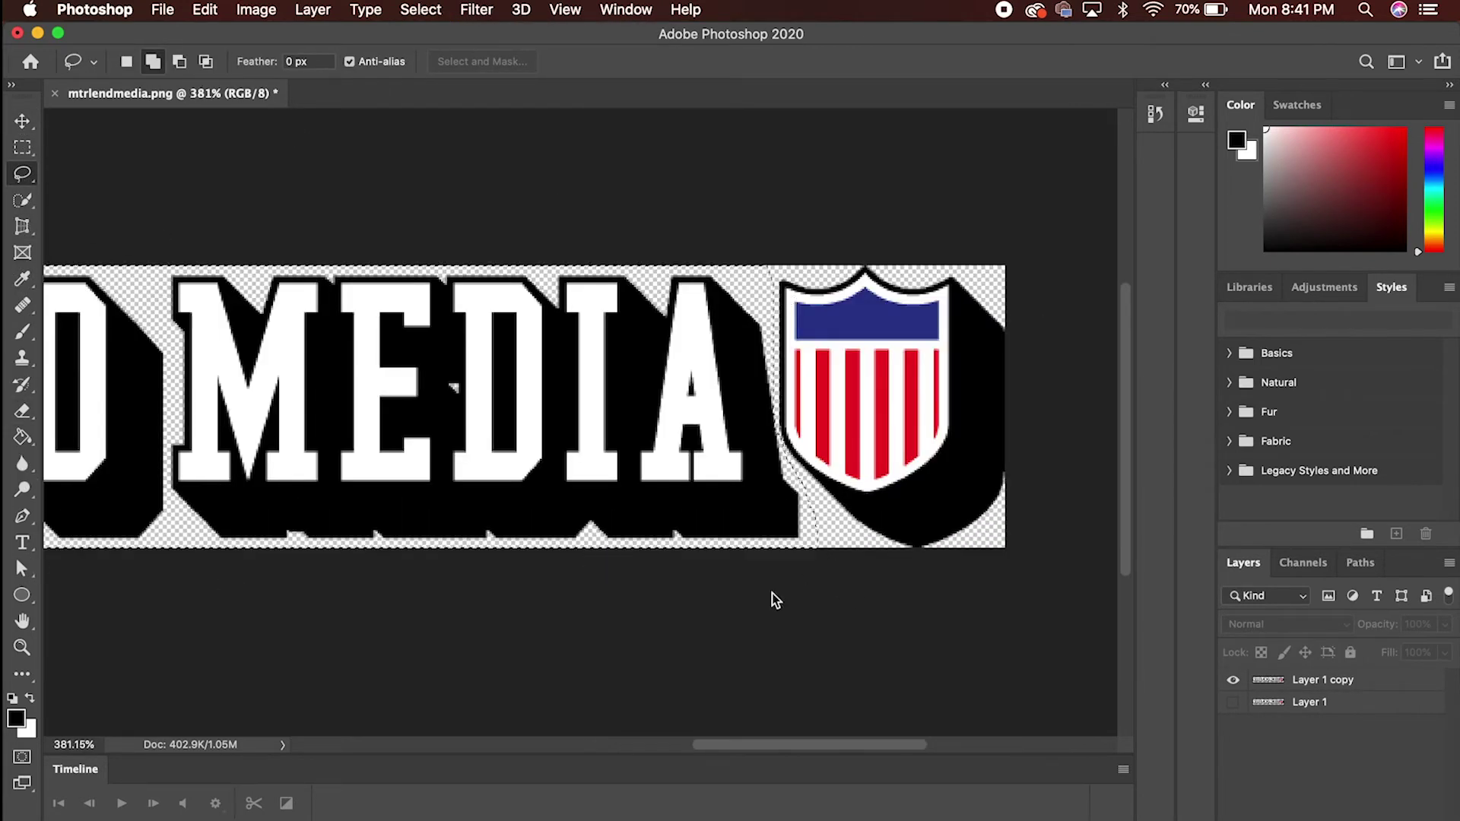
scroll(772, 596, "down", 5)
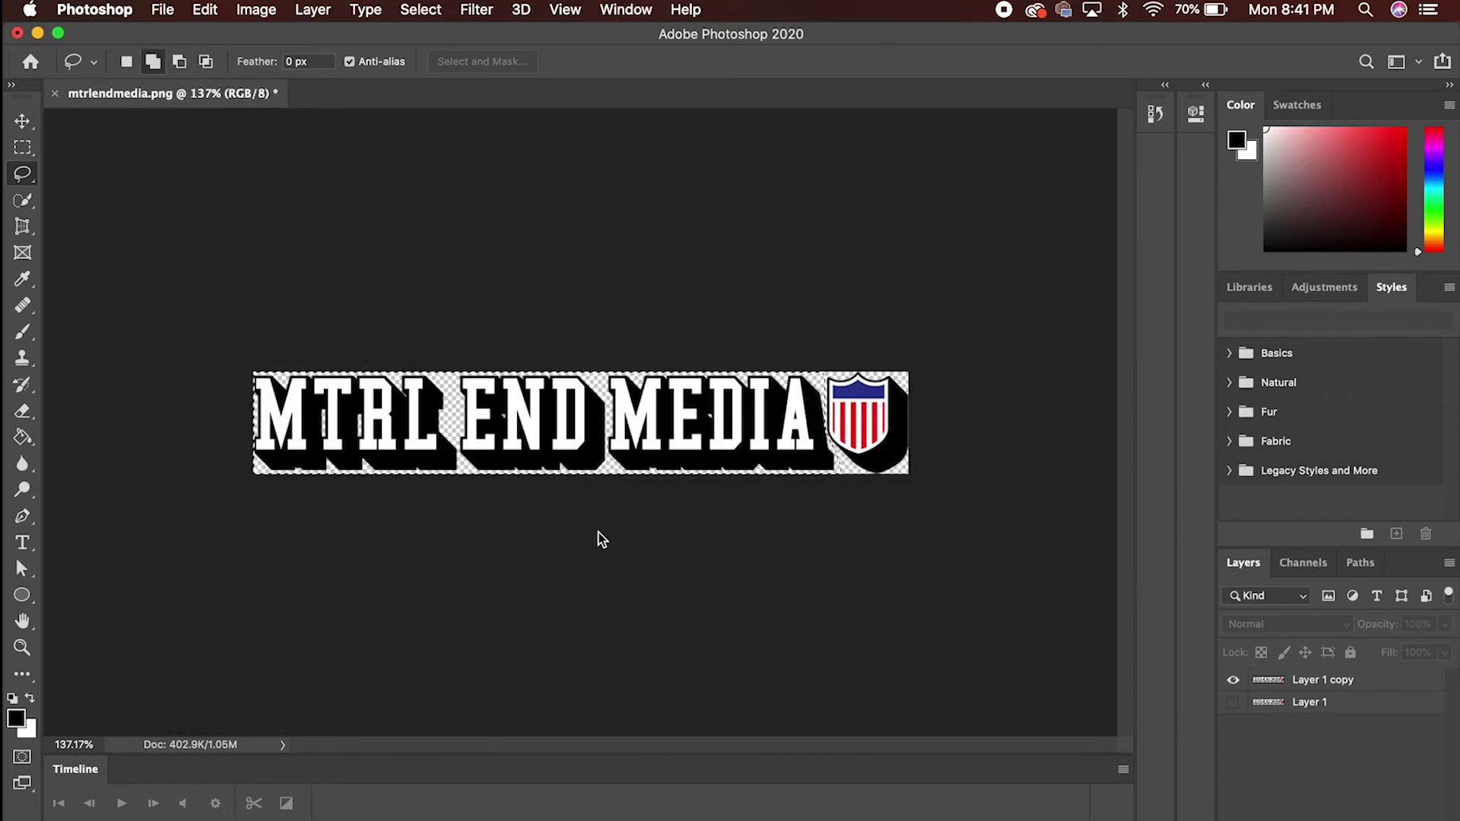
- Delete the selected lettering from Layer 1 copy so only the shield is left, and clear the selection
key("v")
left_click(1341, 681)
key("BackSpace")
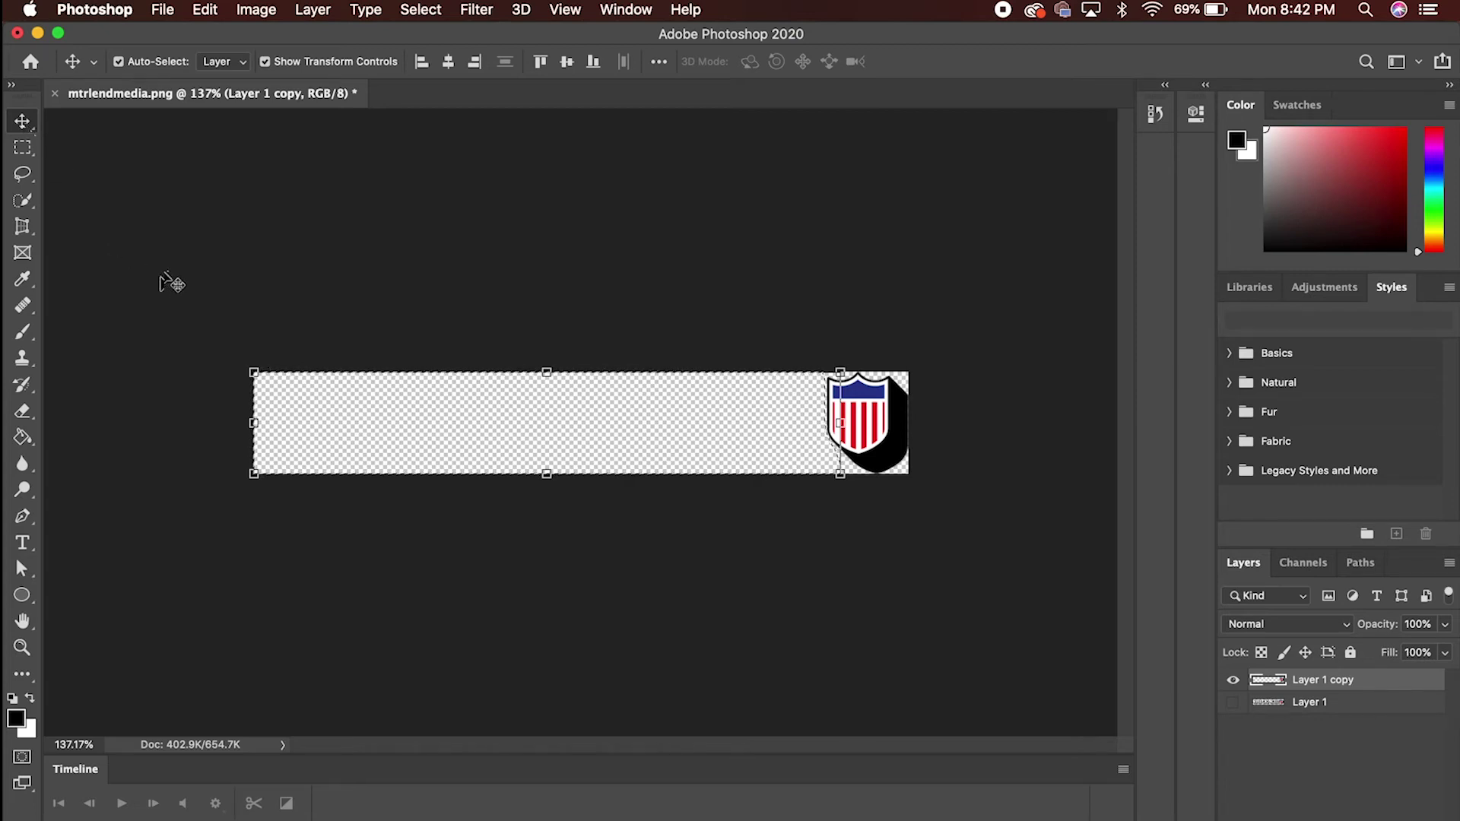
left_click(168, 276)
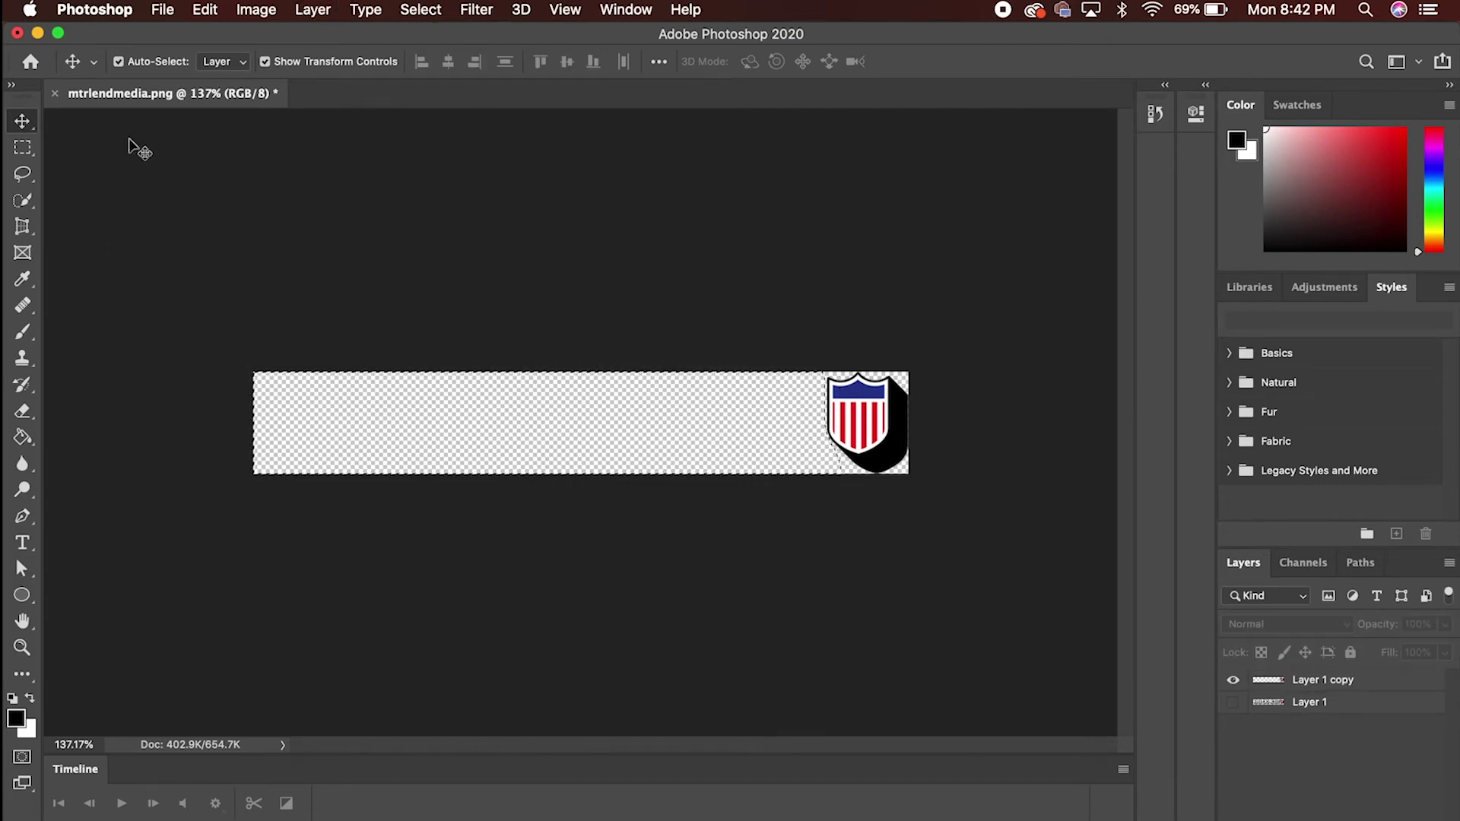
left_click(420, 9)
left_click(440, 55)
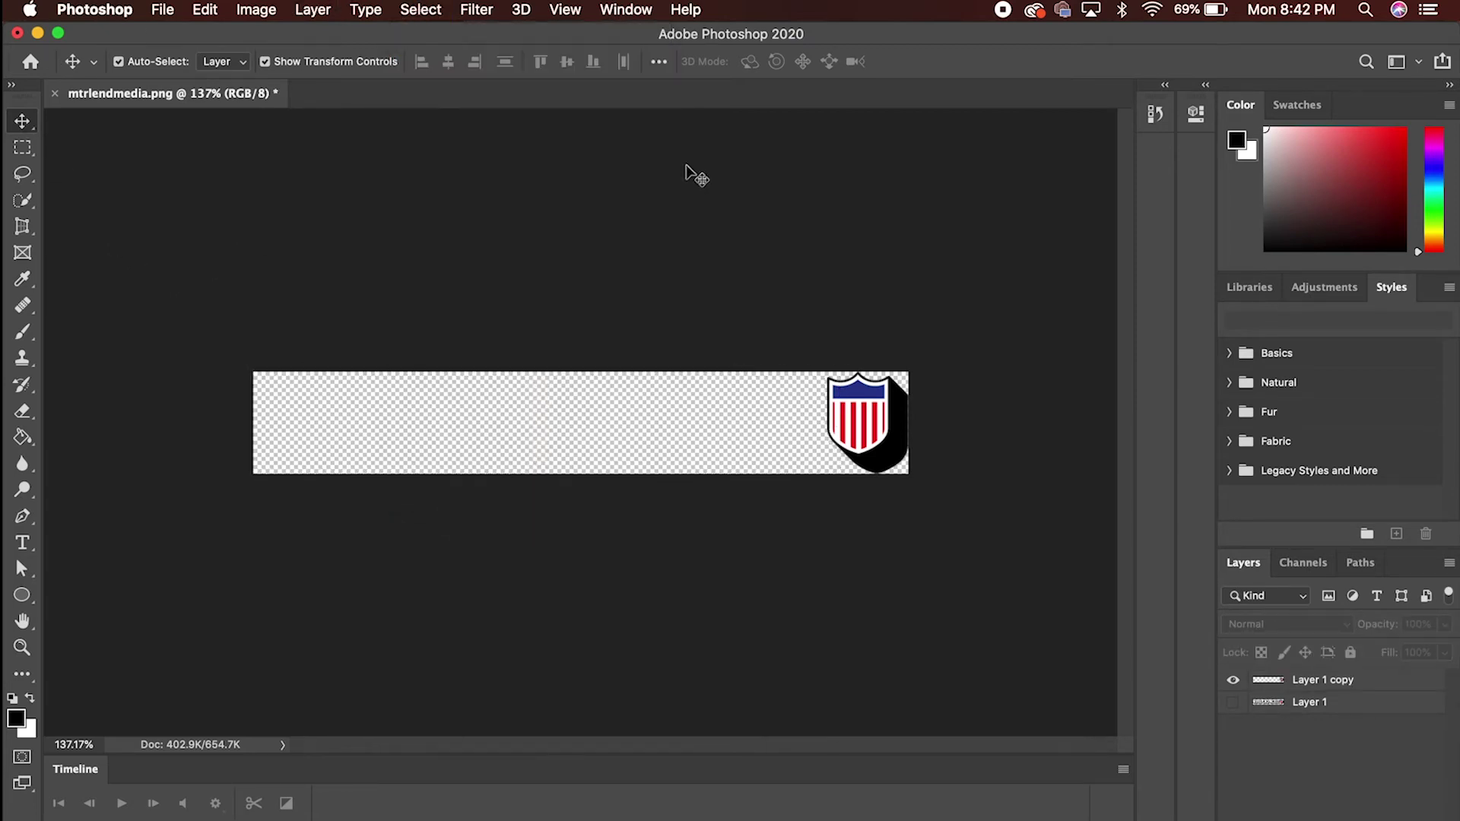
- Export the shield-only image to the Desktop as mtrlendmedia_shield.png
left_click(163, 9)
mouse_move(342, 290)
left_click(562, 307)
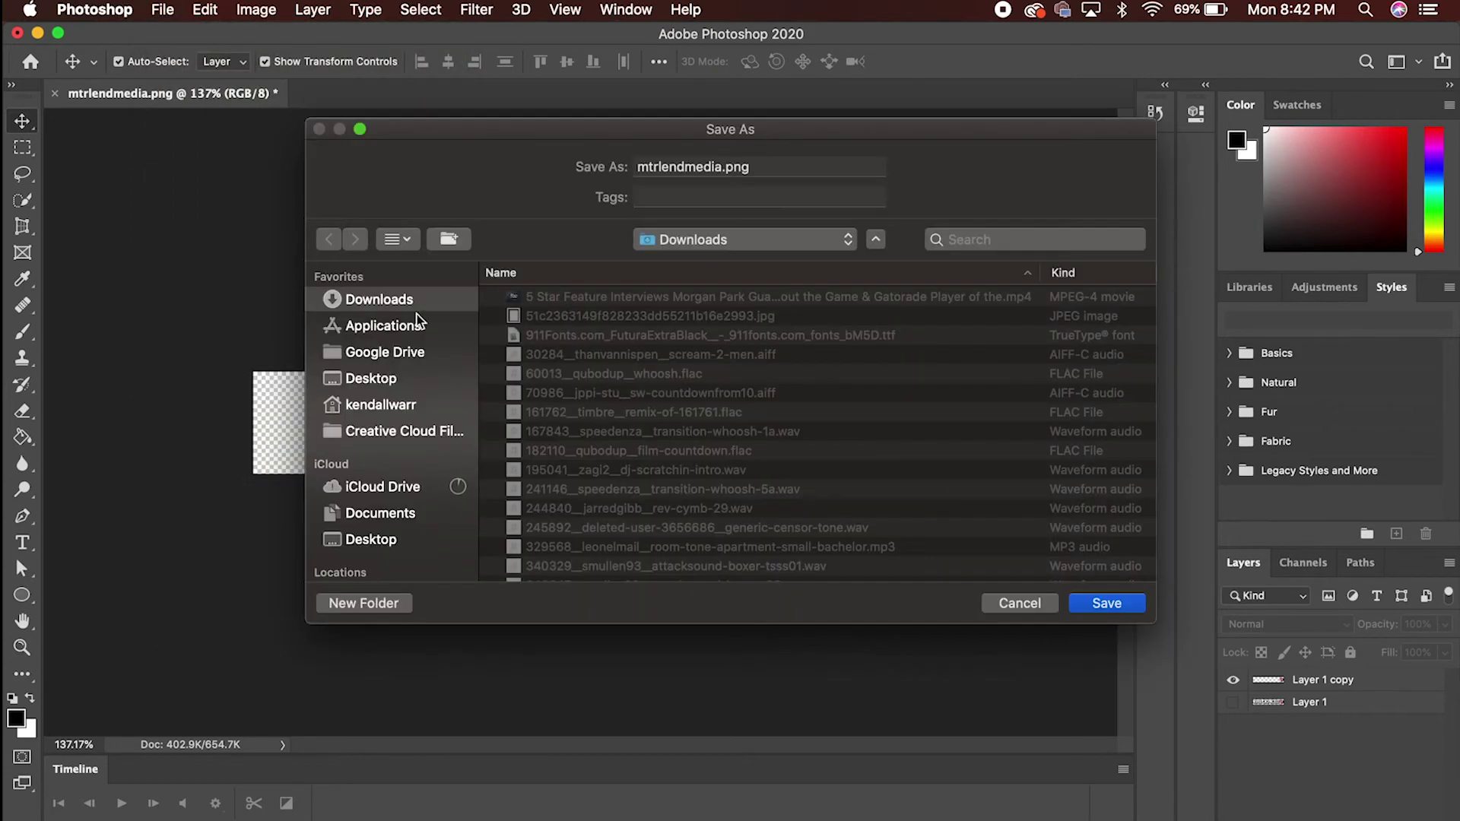
left_click(373, 378)
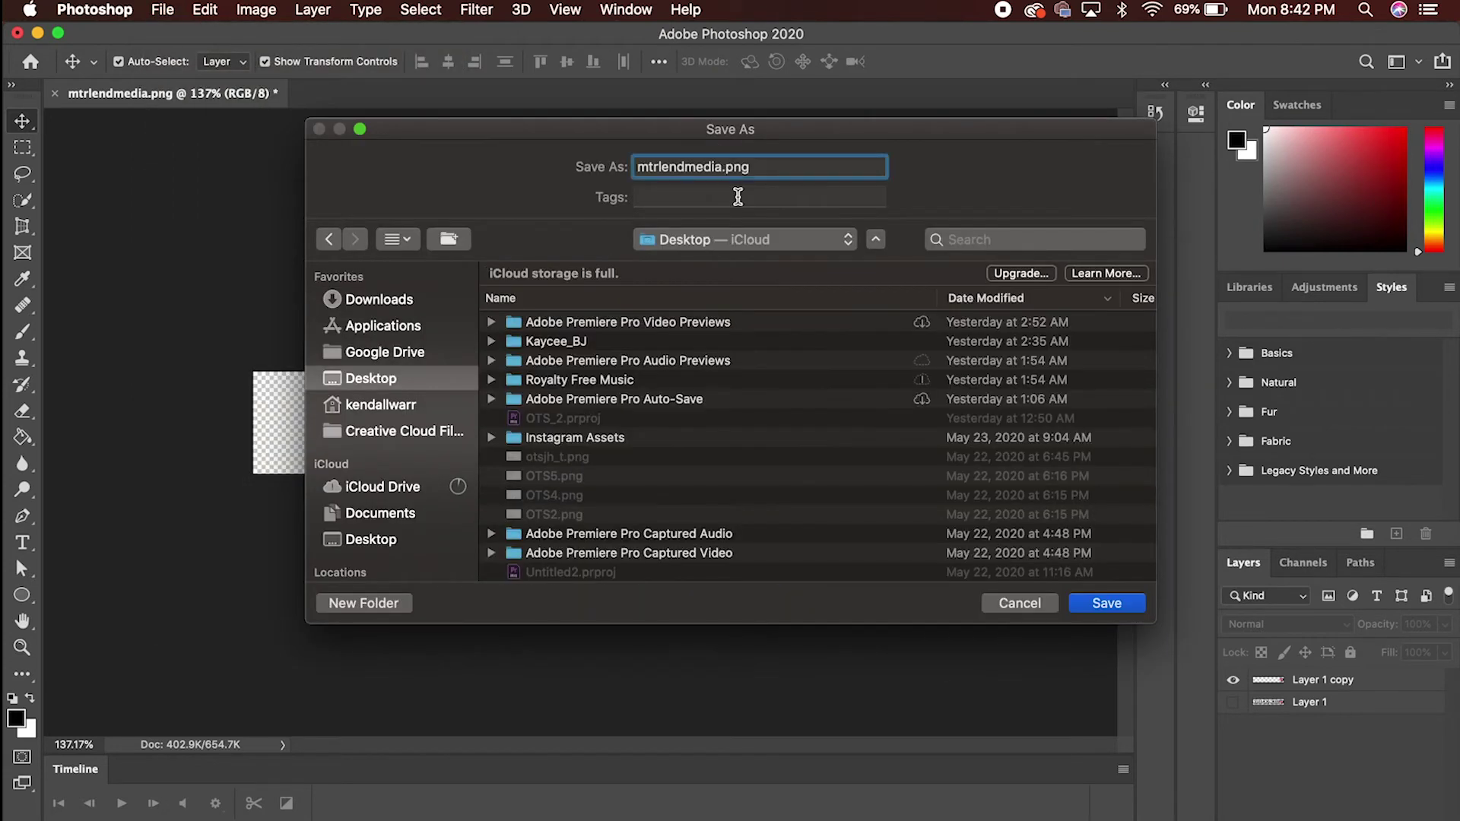
left_click(1089, 610)
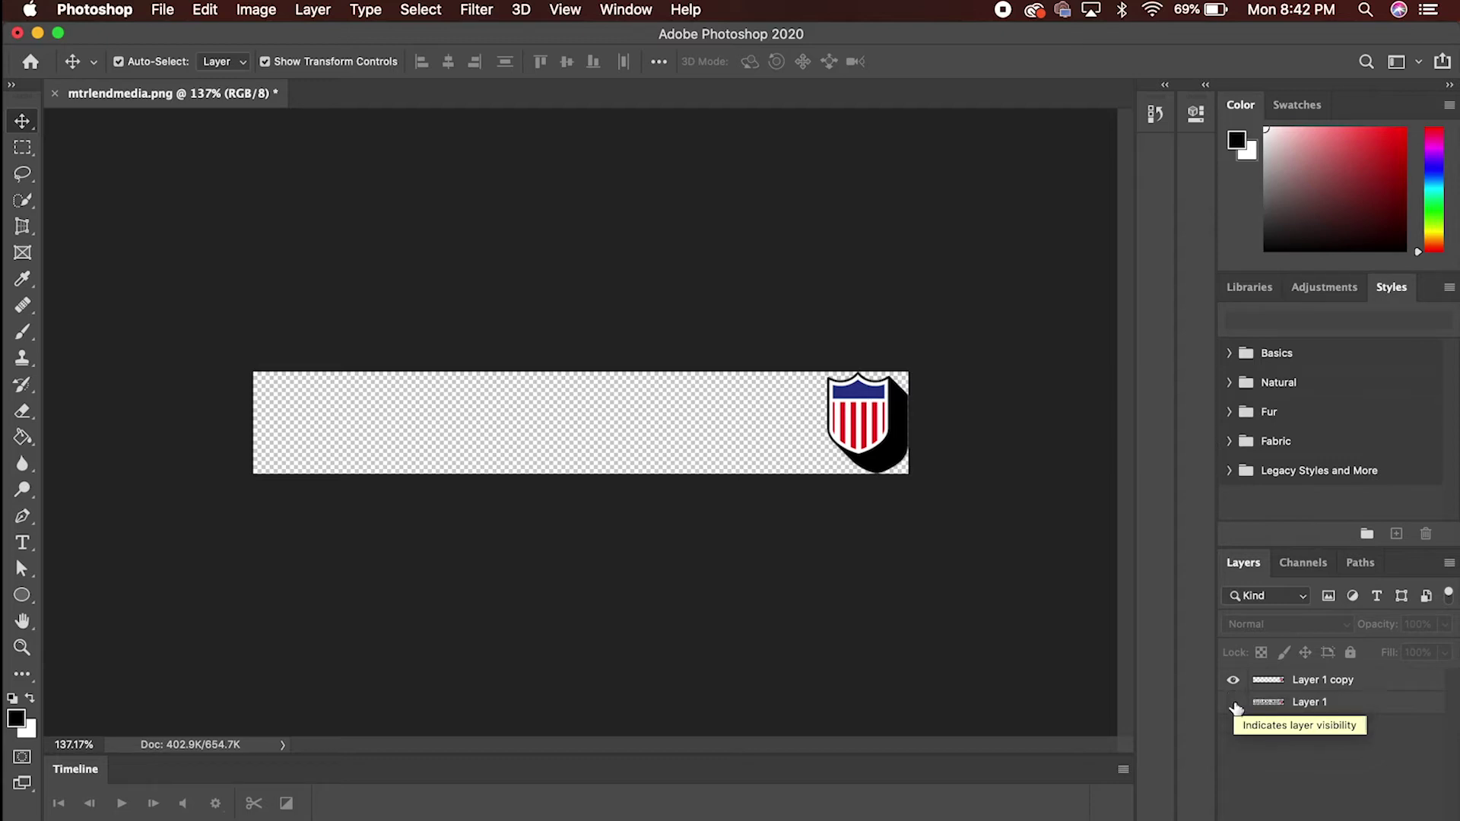
- Show Layer 1 in place of Layer 1 copy and lasso the shield together with its shadow
left_click(1234, 682)
left_click(1234, 703)
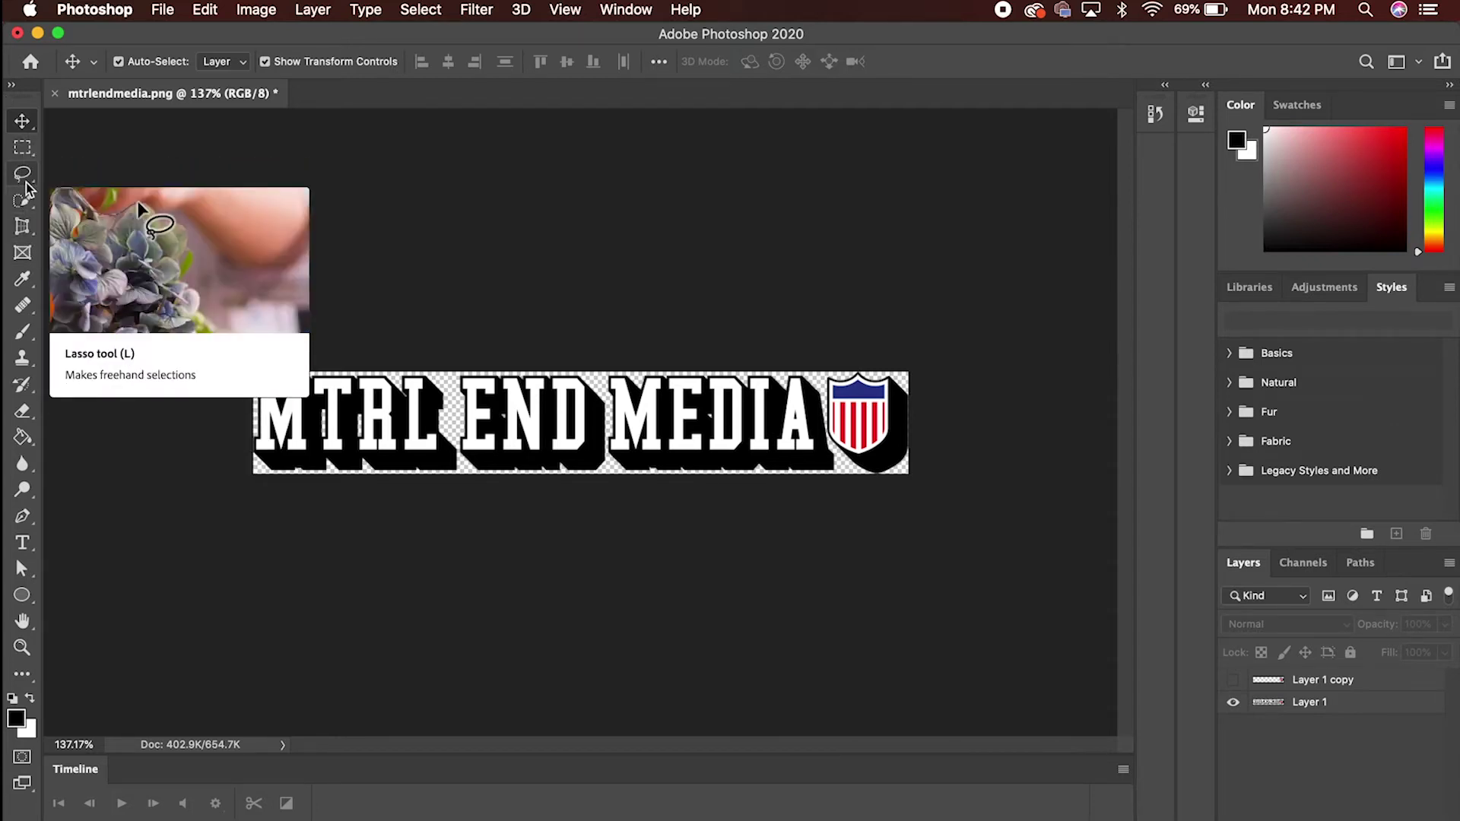
scroll(869, 452, "down", 2)
scroll(870, 451, "up", 5)
scroll(873, 454, "up", 3)
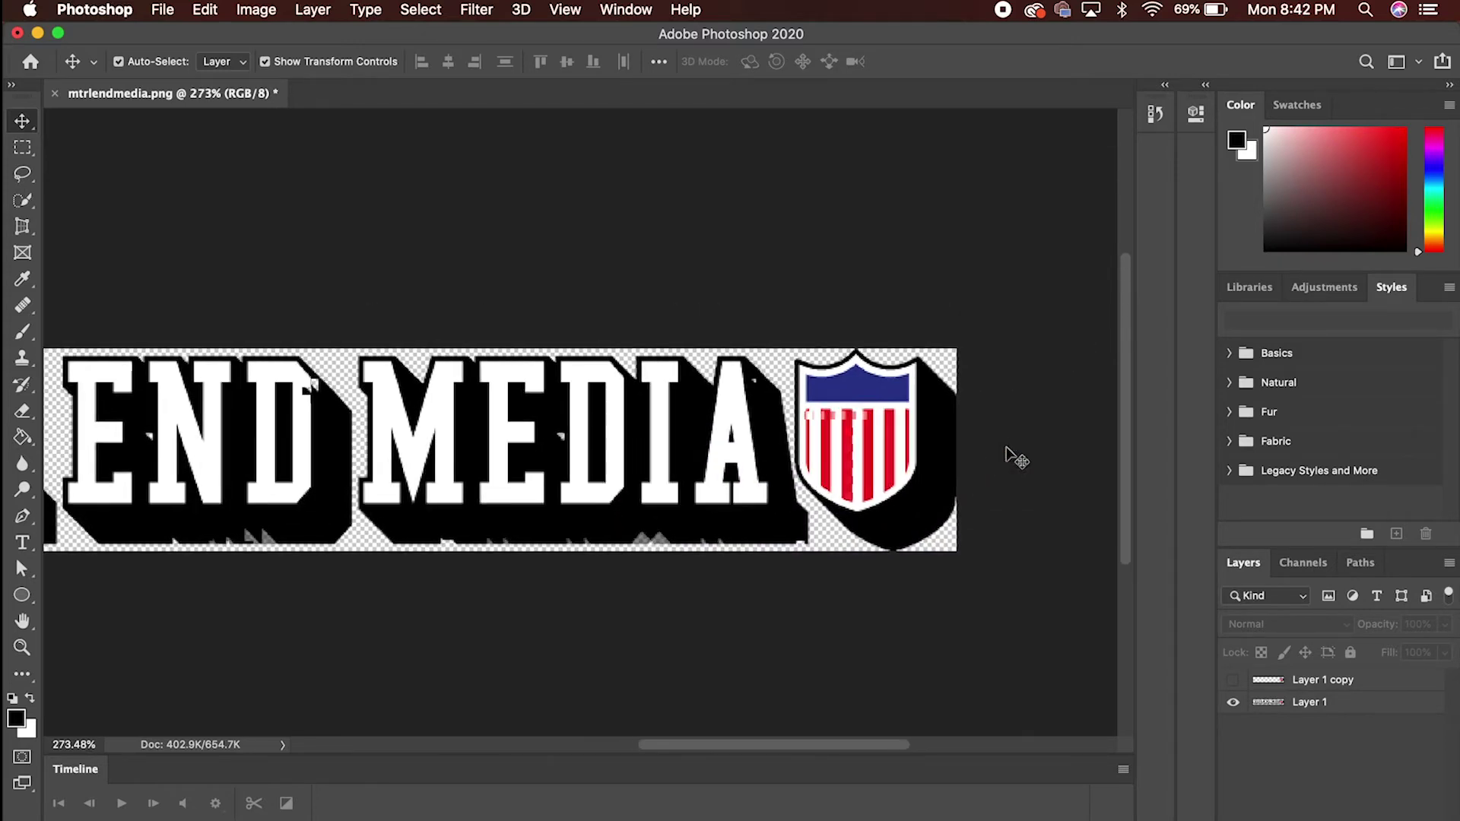
key("l")
mouse_move(710, 622)
left_mouse_down()
mouse_move(638, 520)
mouse_move(629, 373)
mouse_move(742, 316)
mouse_move(907, 604)
mouse_move(710, 626)
left_mouse_up()
key("v")
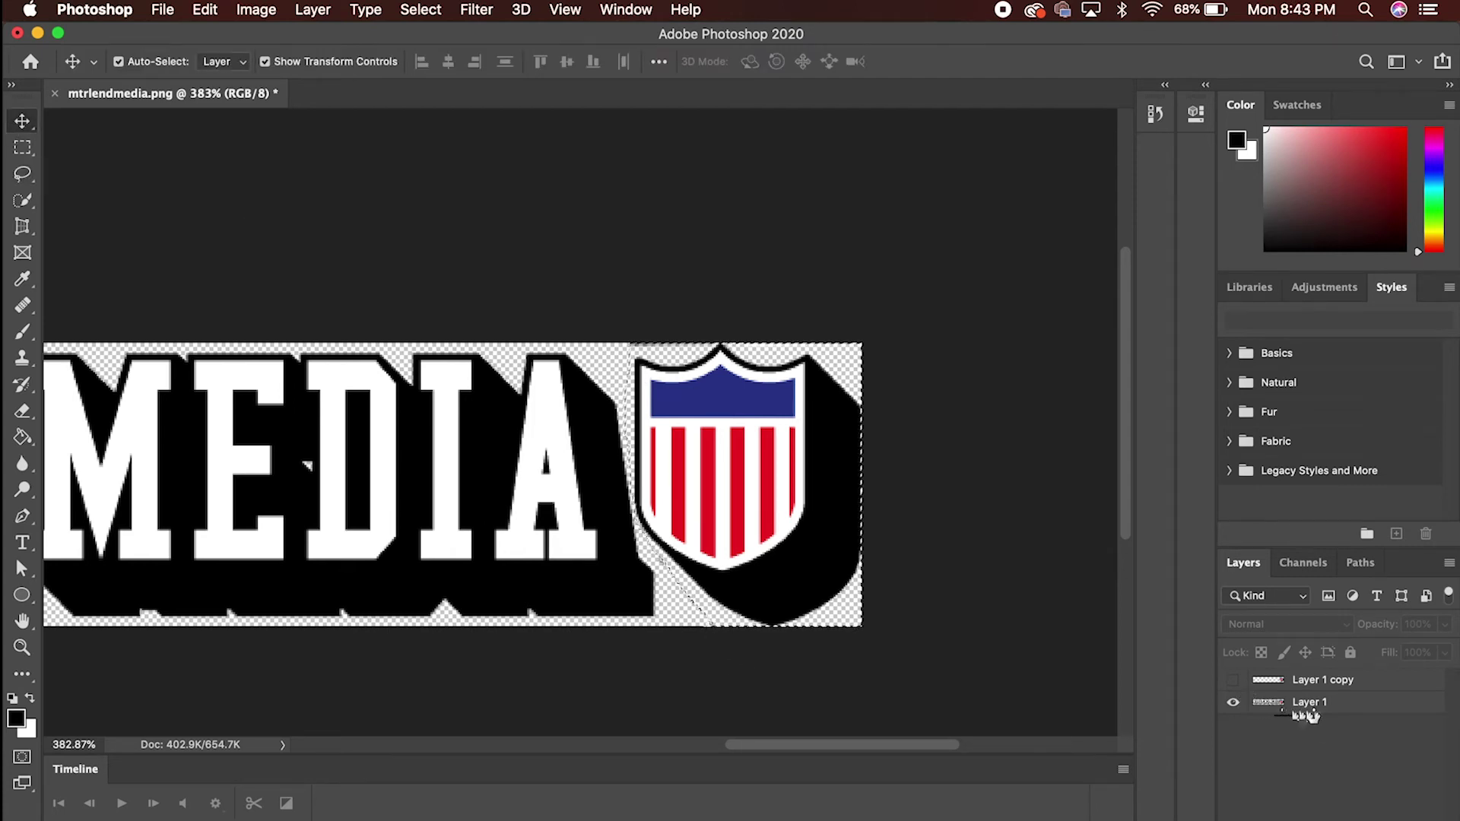
- Delete the selected shield from Layer 1 so only the lettering is left, and clear the selection
left_click(1323, 707)
key("BackSpace")
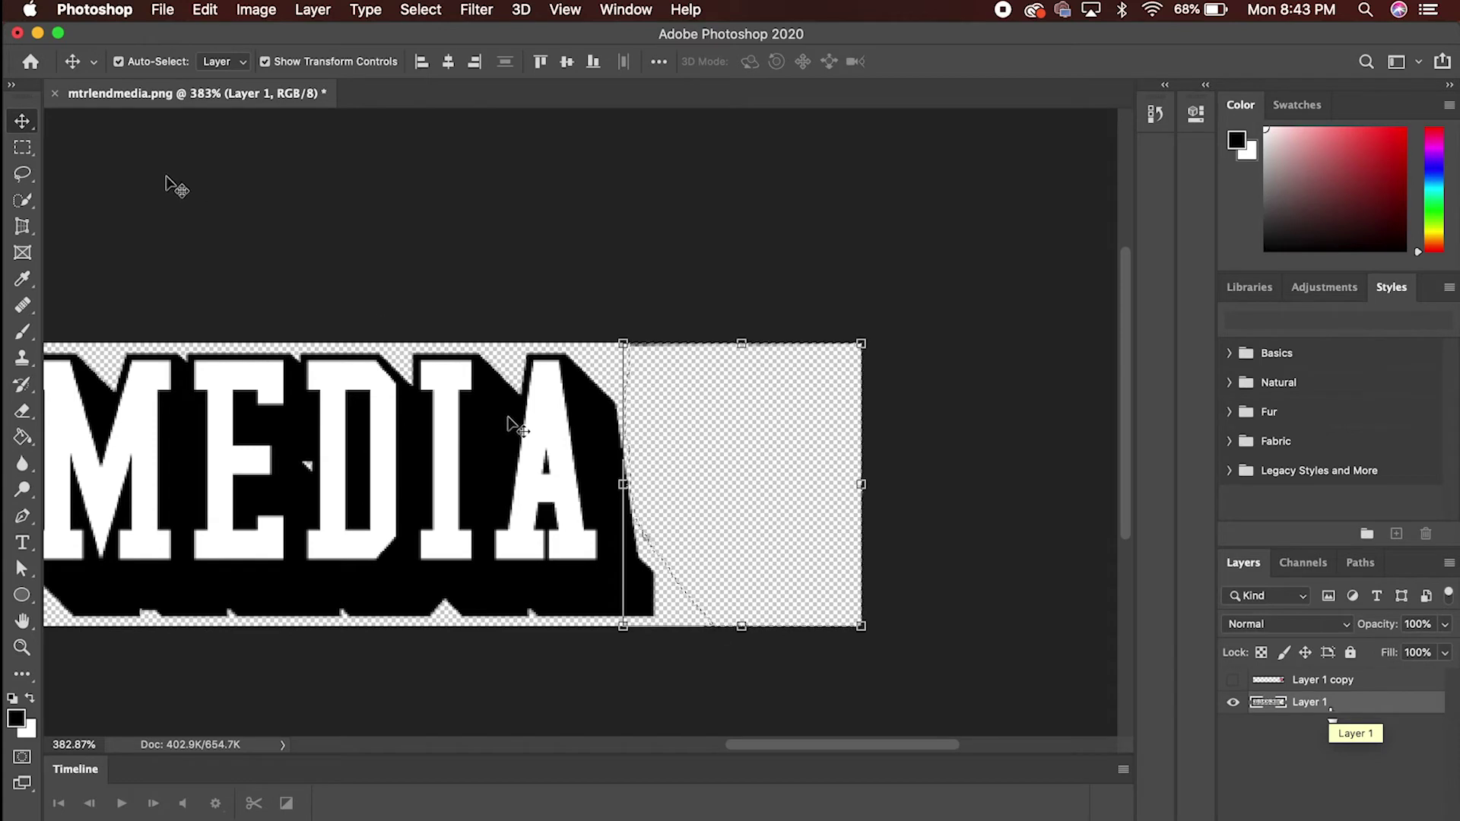
left_click(327, 257)
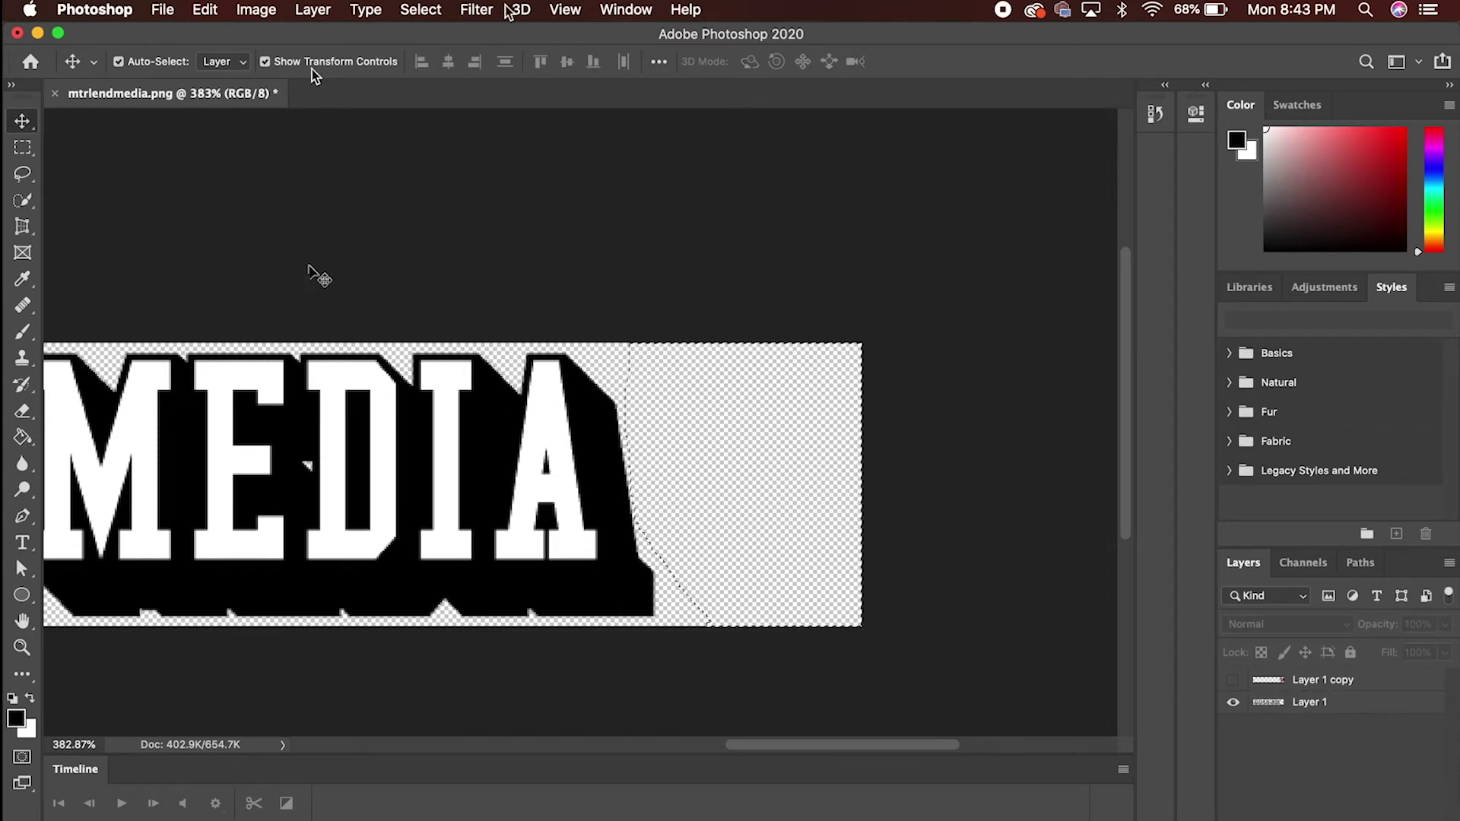
left_click(421, 9)
left_click(456, 55)
- Export the lettering-only image to the Desktop as mtrlendmedia_letters.png
scroll(426, 228, "down", 10)
left_click(162, 10)
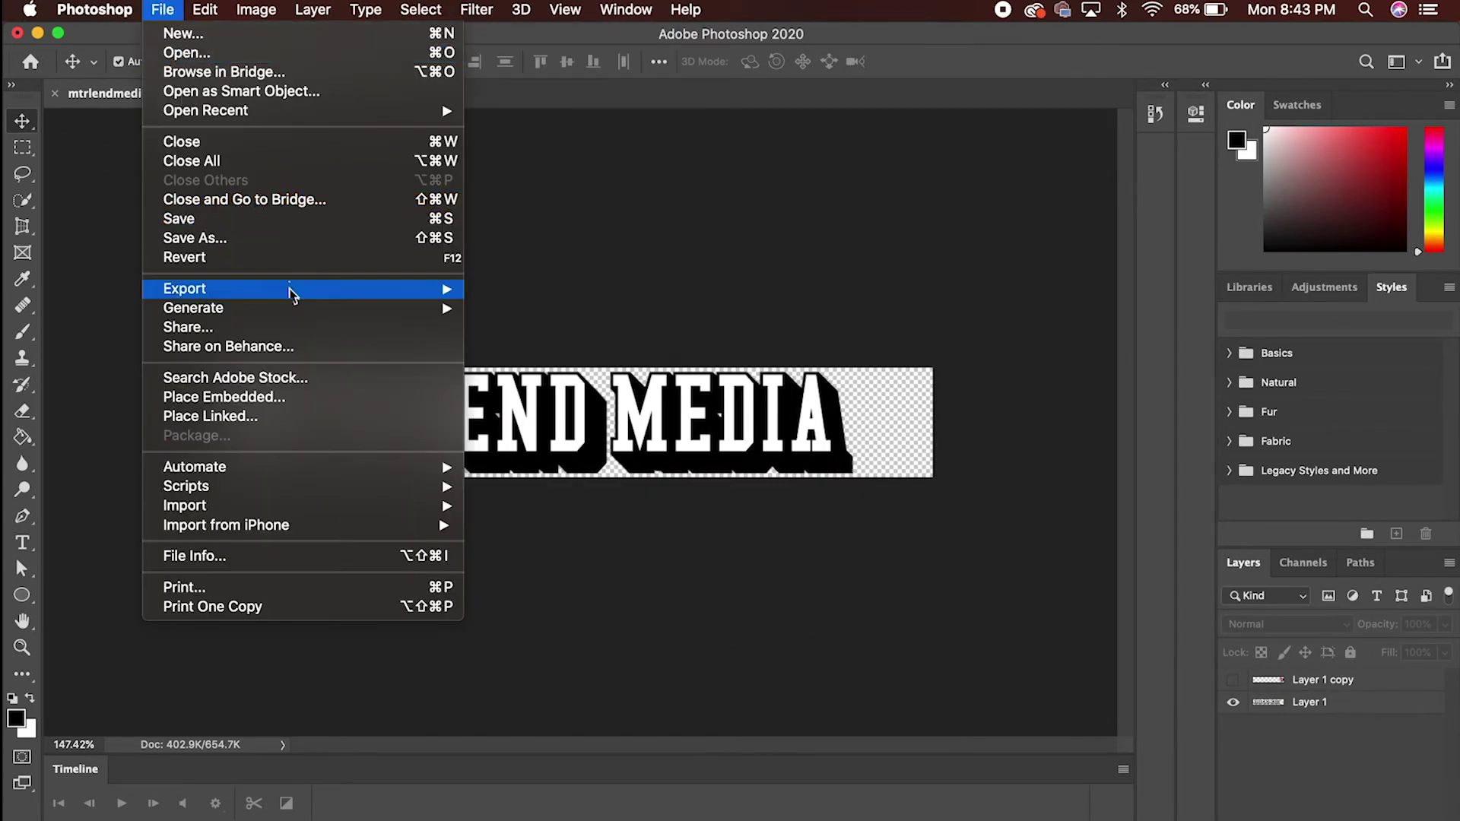
mouse_move(292, 290)
left_click(638, 291)
left_click(722, 167)
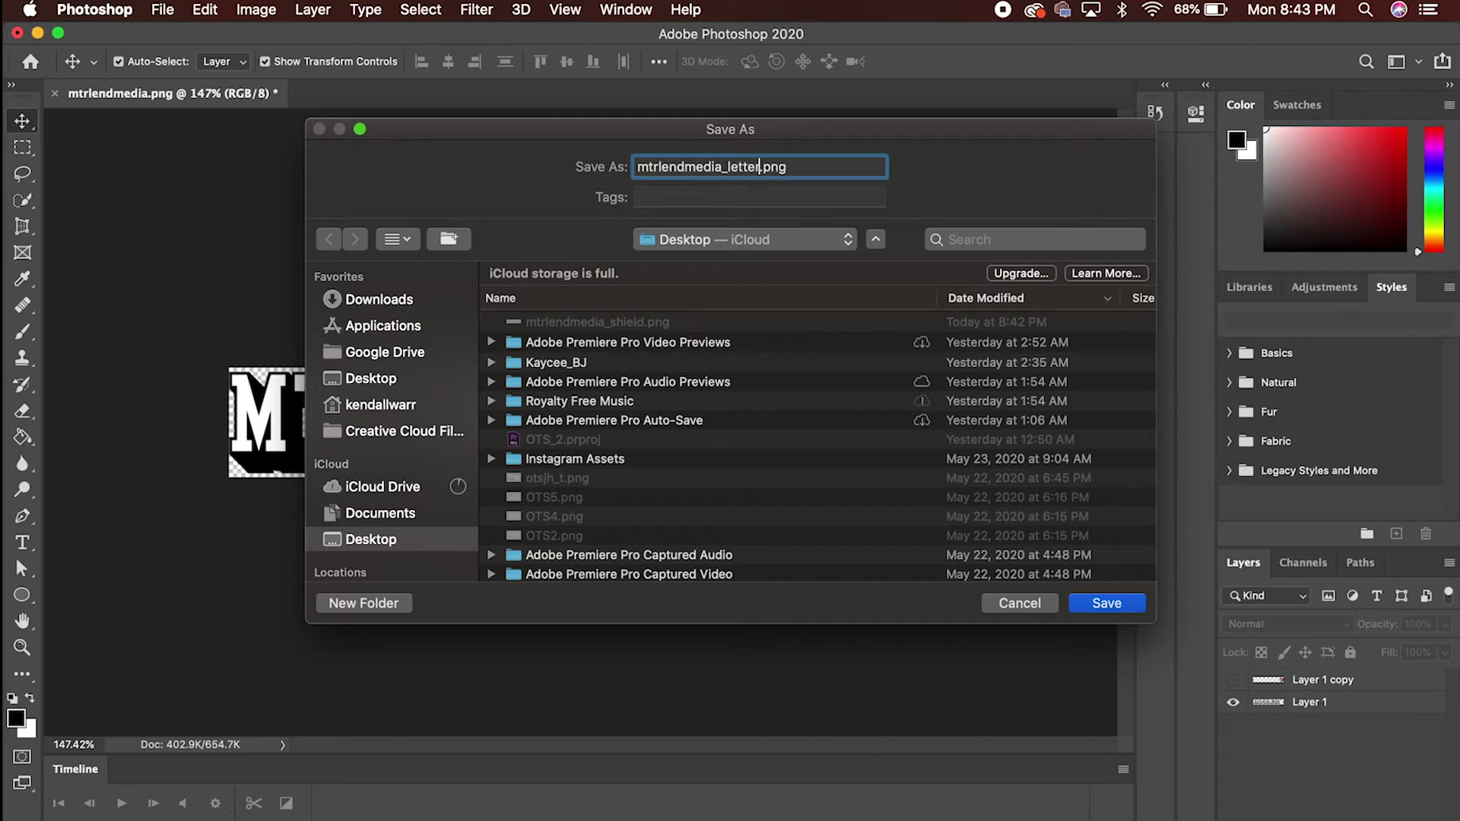
type("_letter")
key("Return")
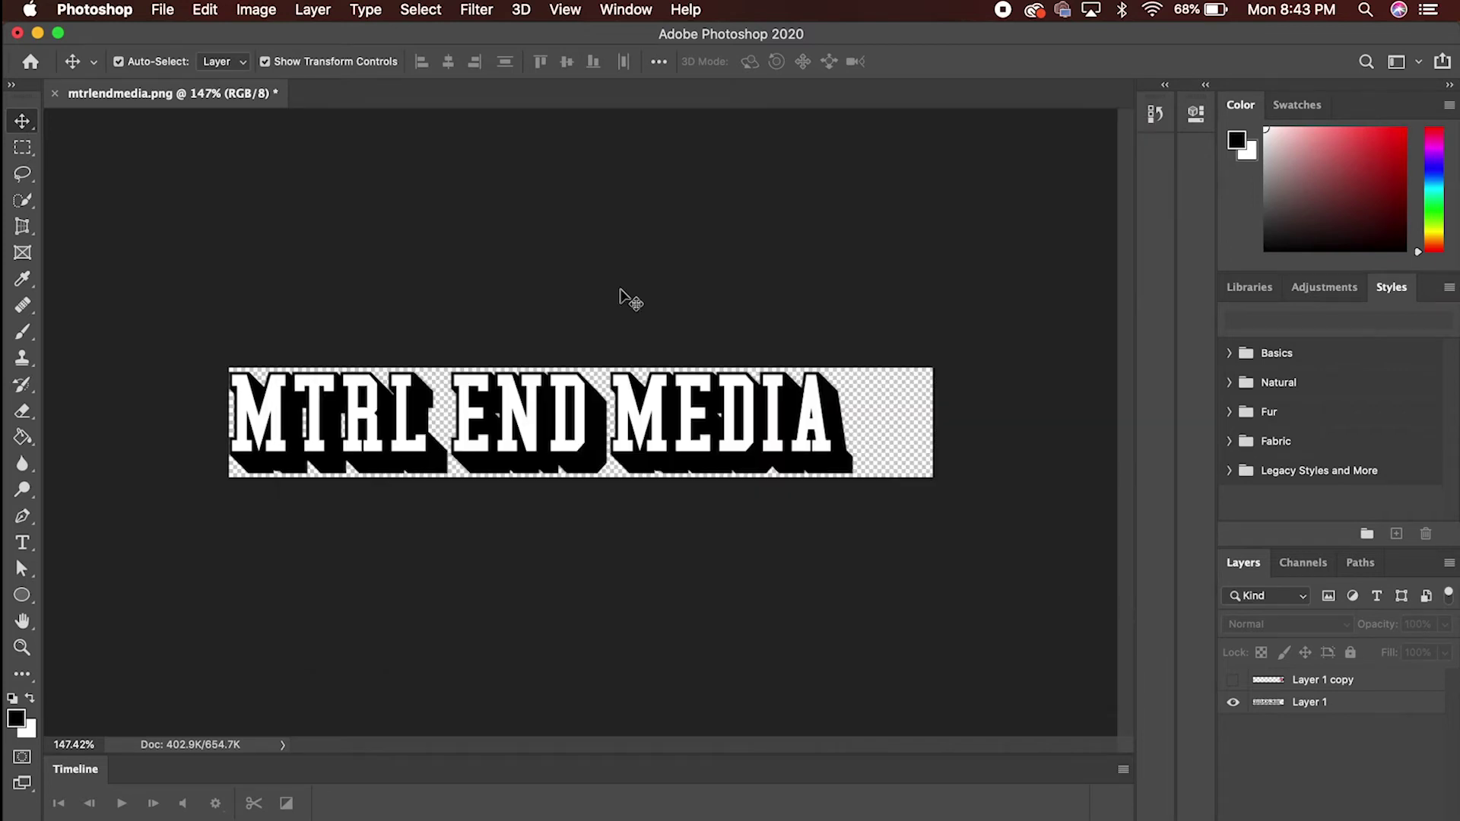
- Switch to After Effects and import mtrlendmedia_letters.png and mtrlendmedia_shield.png from the Desktop
right_click(144, 329)
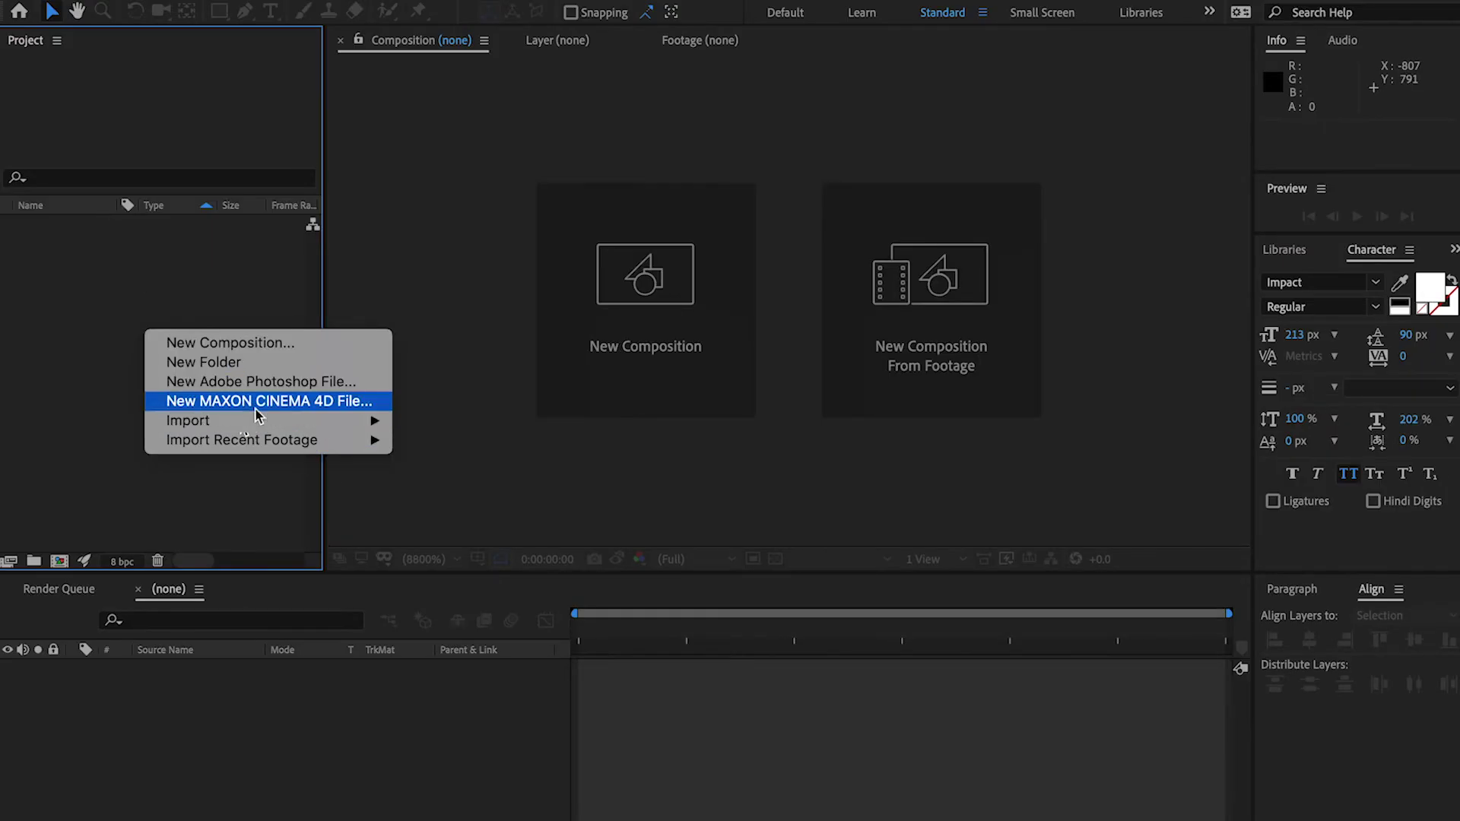
mouse_move(228, 421)
left_click(475, 439)
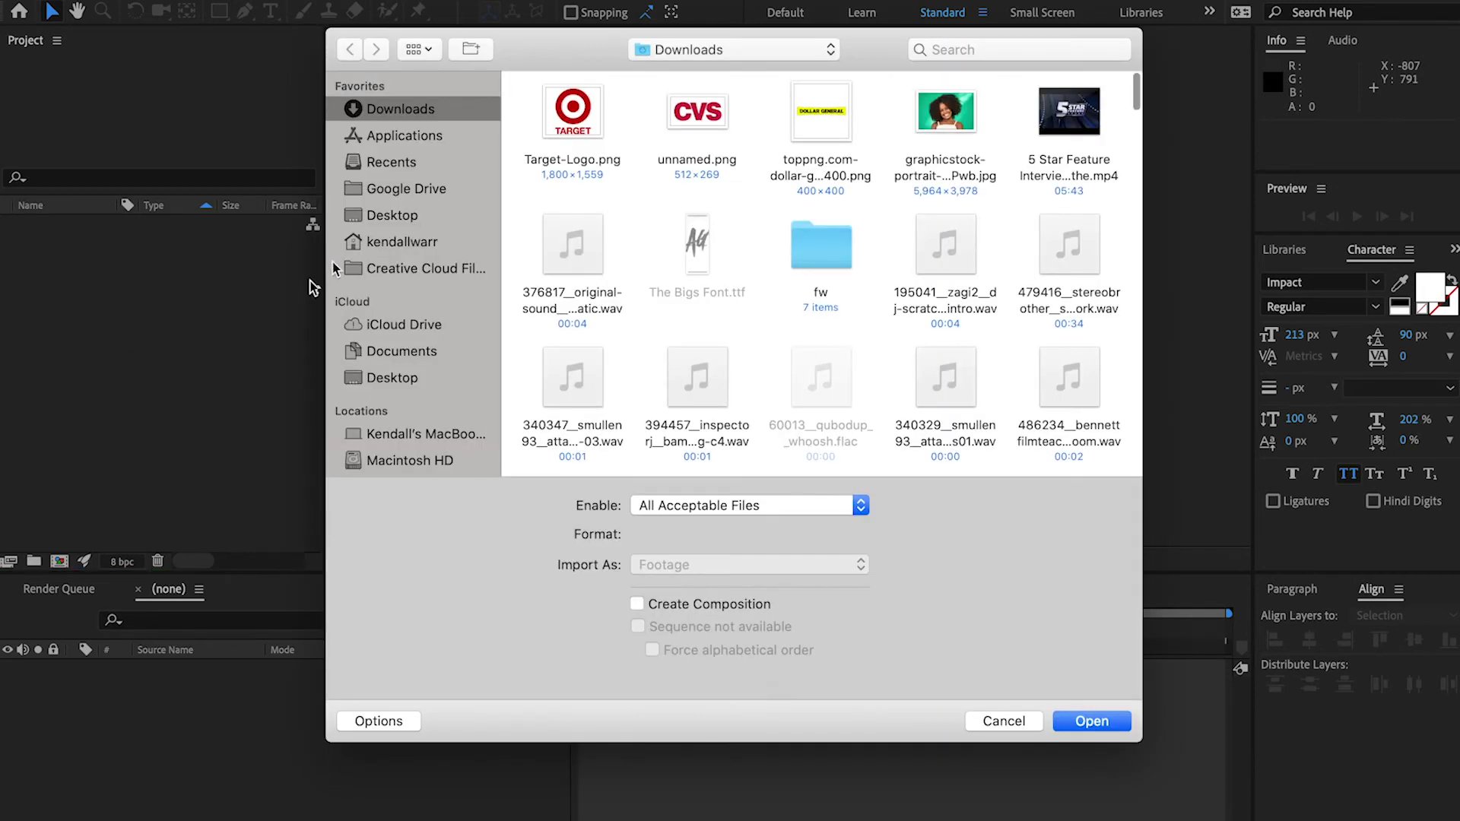
left_click(392, 216)
left_click(698, 137)
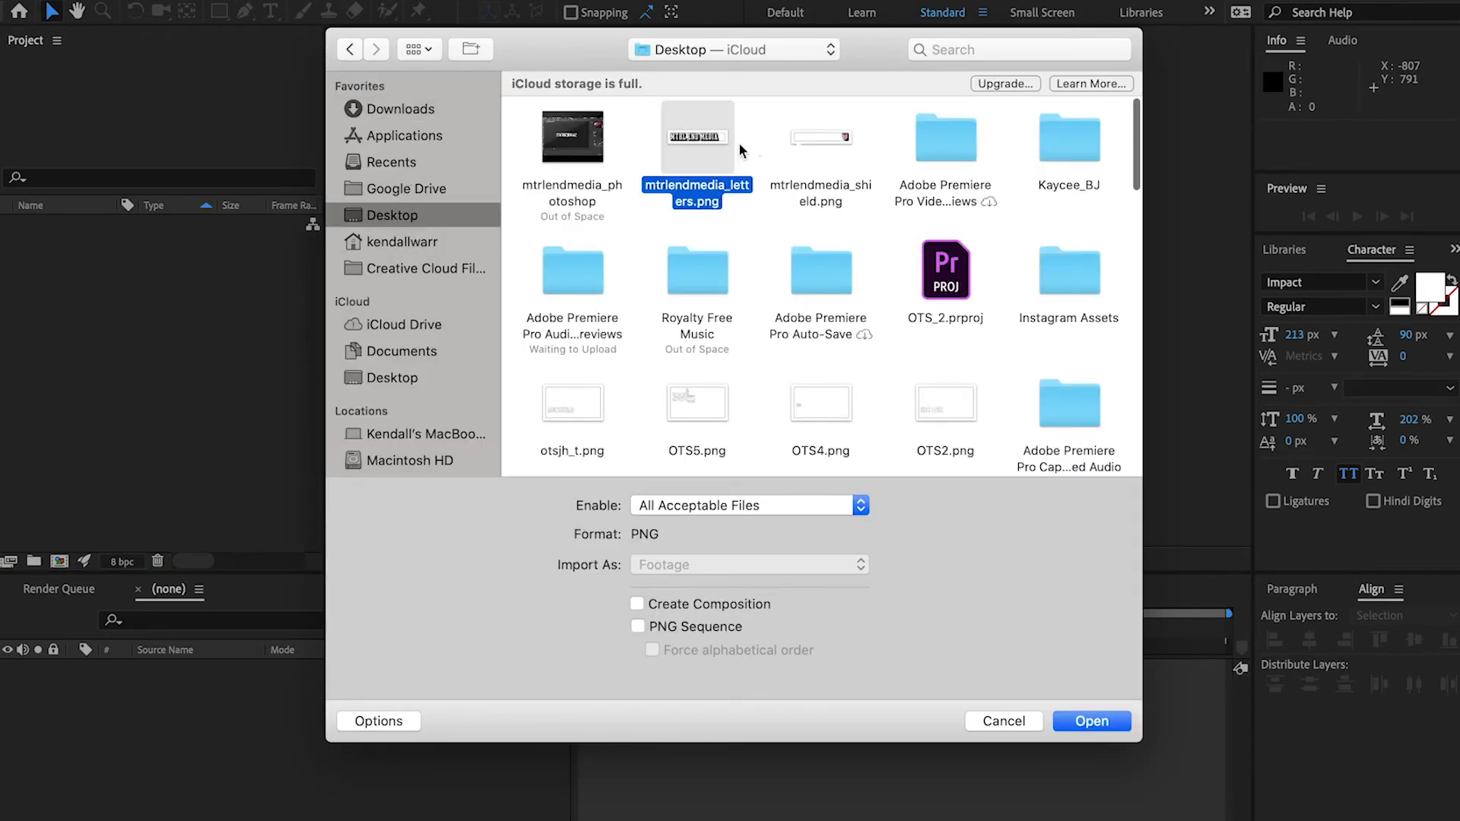
left_click(821, 137, "shift")
left_click(1110, 721)
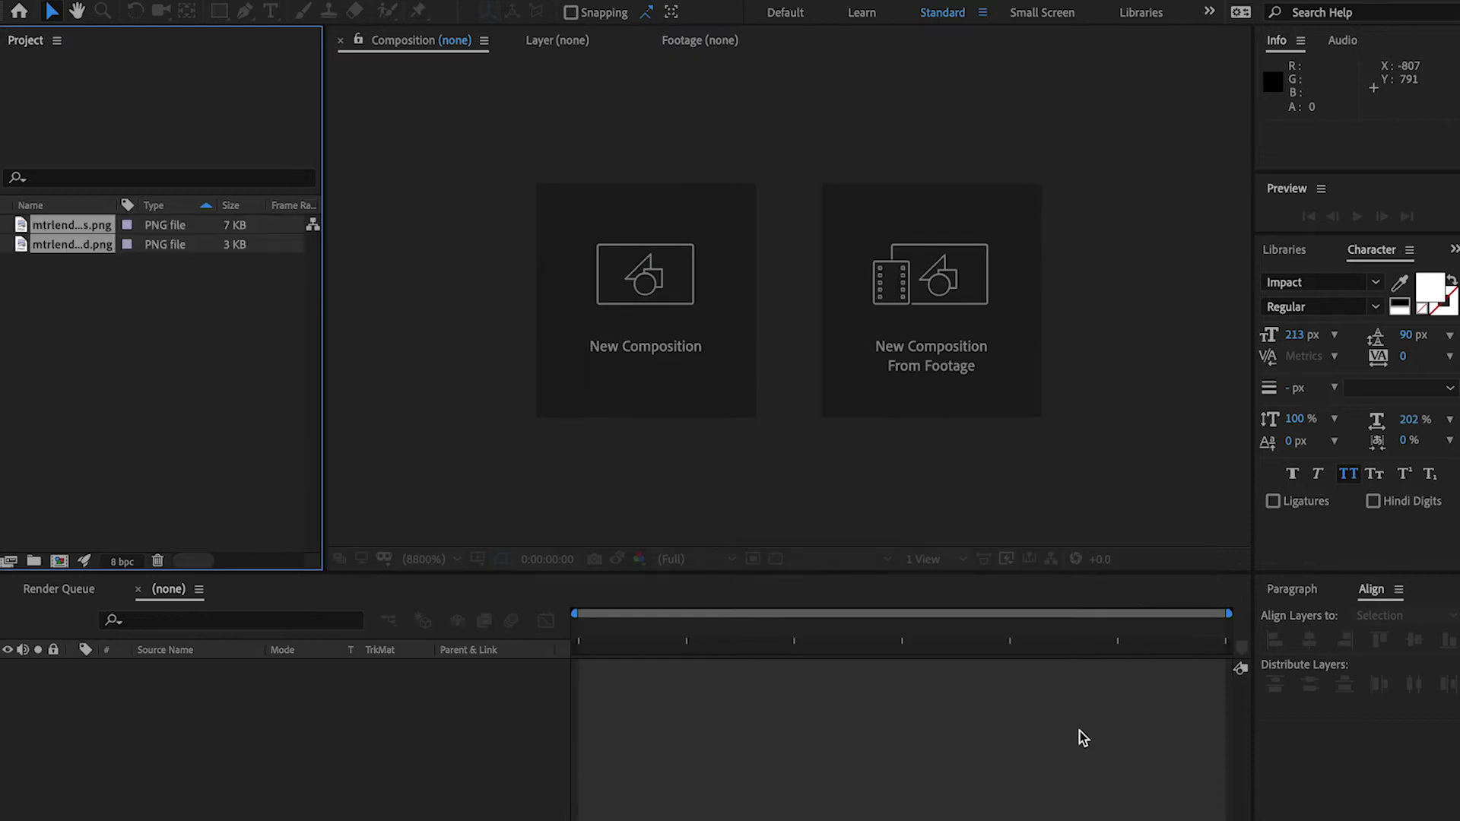
- Create a composition from the mtrlendmedia_letters.png footage
left_click(311, 346)
left_click(161, 227)
left_click_drag(161, 227, 124, 713)
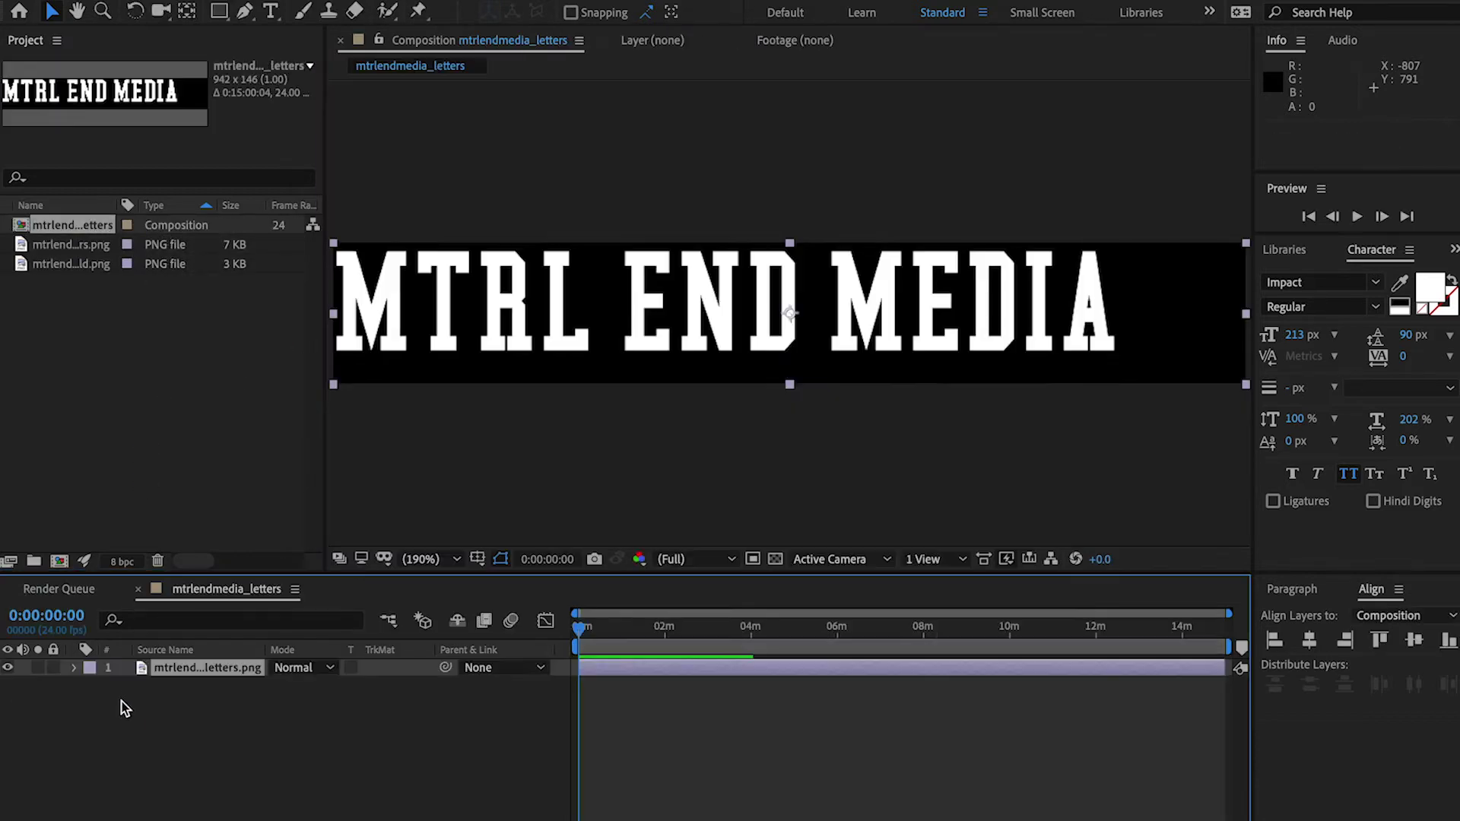
left_click(73, 244)
left_click_drag(73, 244, 27, 713)
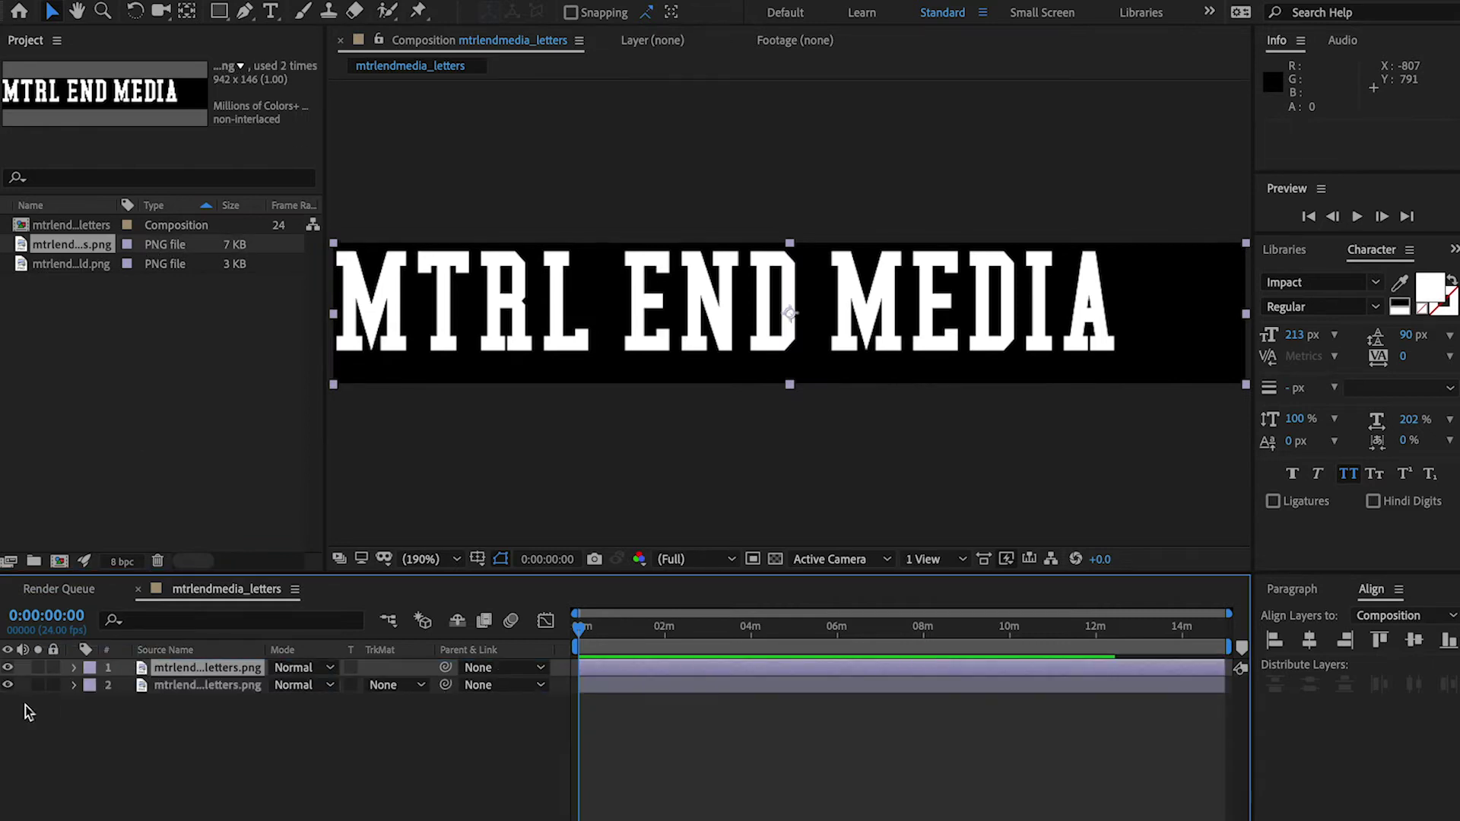
key("Delete")
- Add mtrlendmedia_shield.png to the composition above the letters layer and hide the letters layer
left_click(172, 266)
left_click_drag(172, 273, 167, 671)
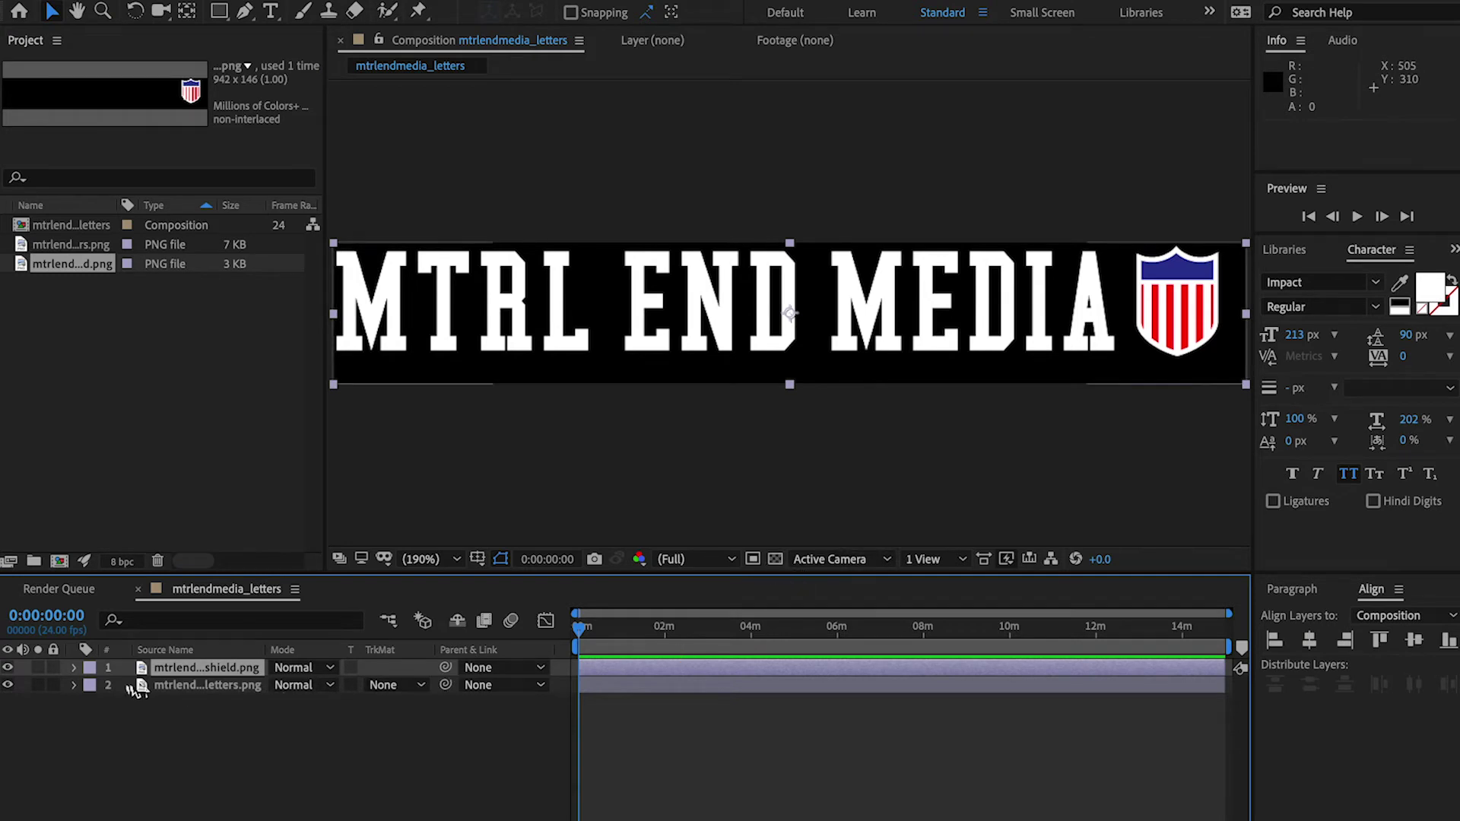
left_click(9, 690)
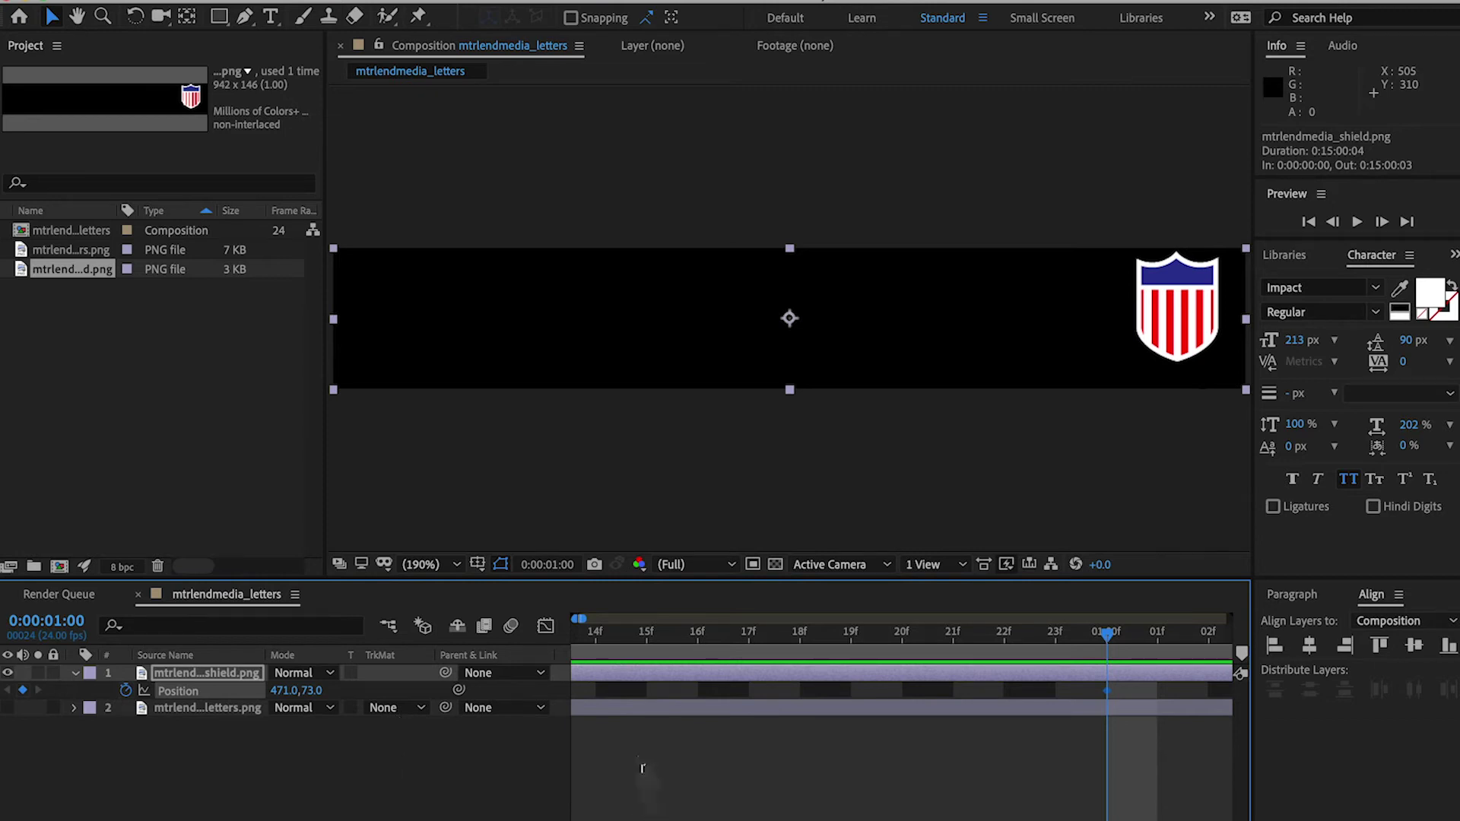
- Keyframe the shield's Position at -541, 73 at the start of the timeline, so it begins outside the frame
mouse_move(584, 619)
left_mouse_down()
mouse_move(628, 619)
mouse_move(580, 647)
left_mouse_up()
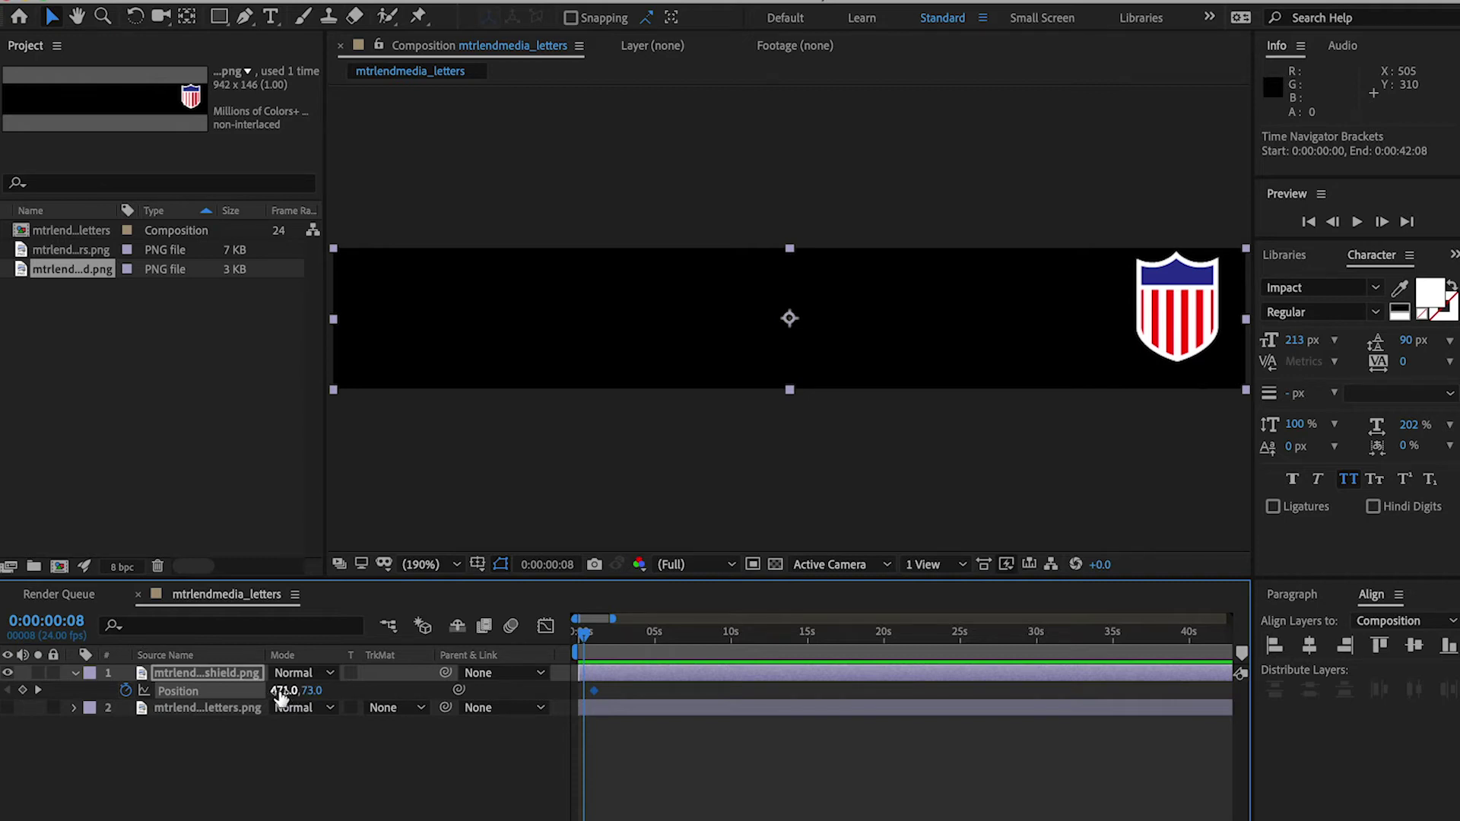
left_click_drag(210, 702, 75, 702)
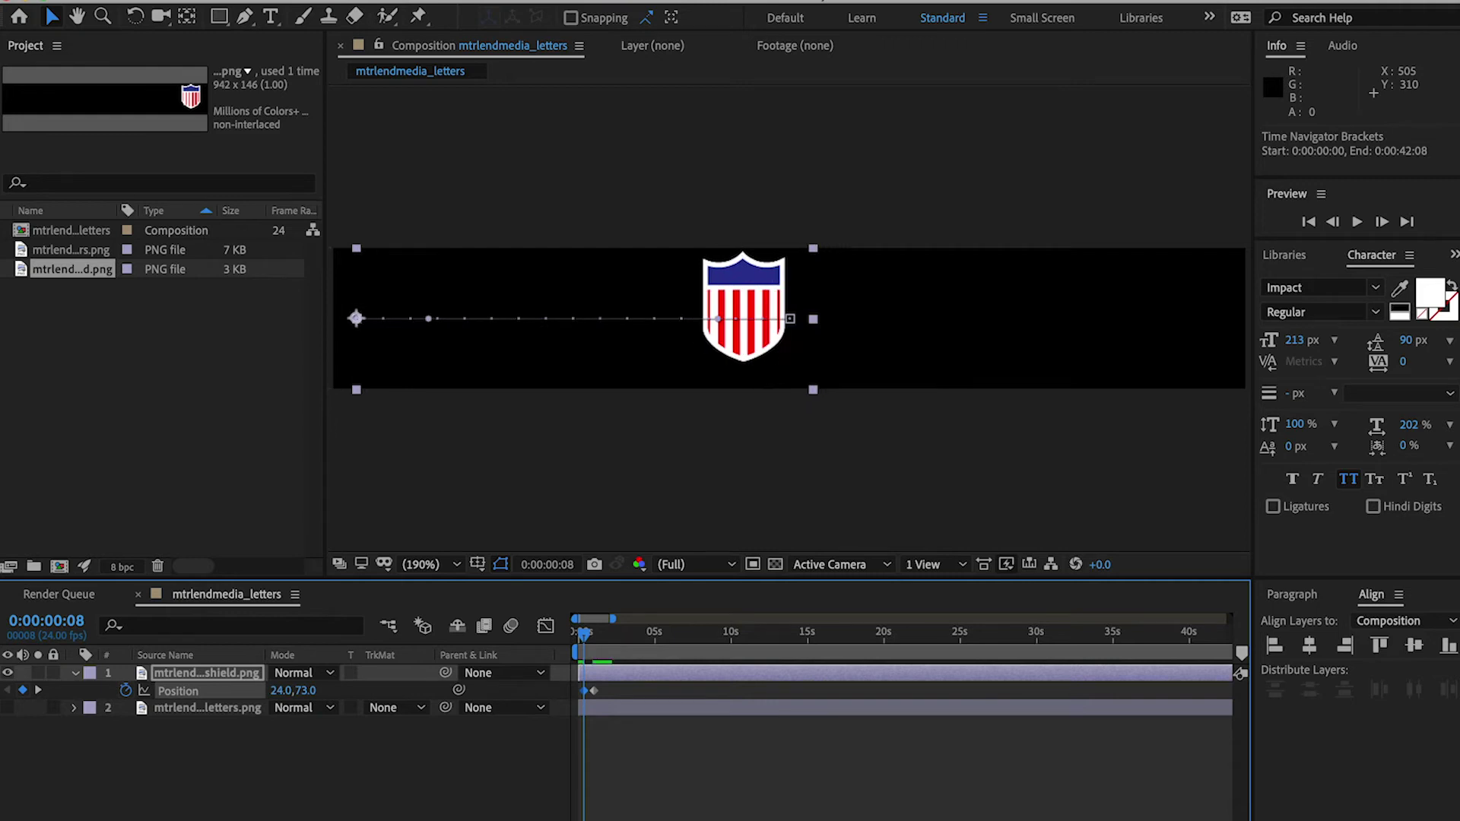
left_click_drag(286, 692, 2, 692)
left_click_drag(287, 690, 197, 692)
- Ease the shield's two Position keyframes, applying Easy Ease Out to the first one
right_click(584, 651)
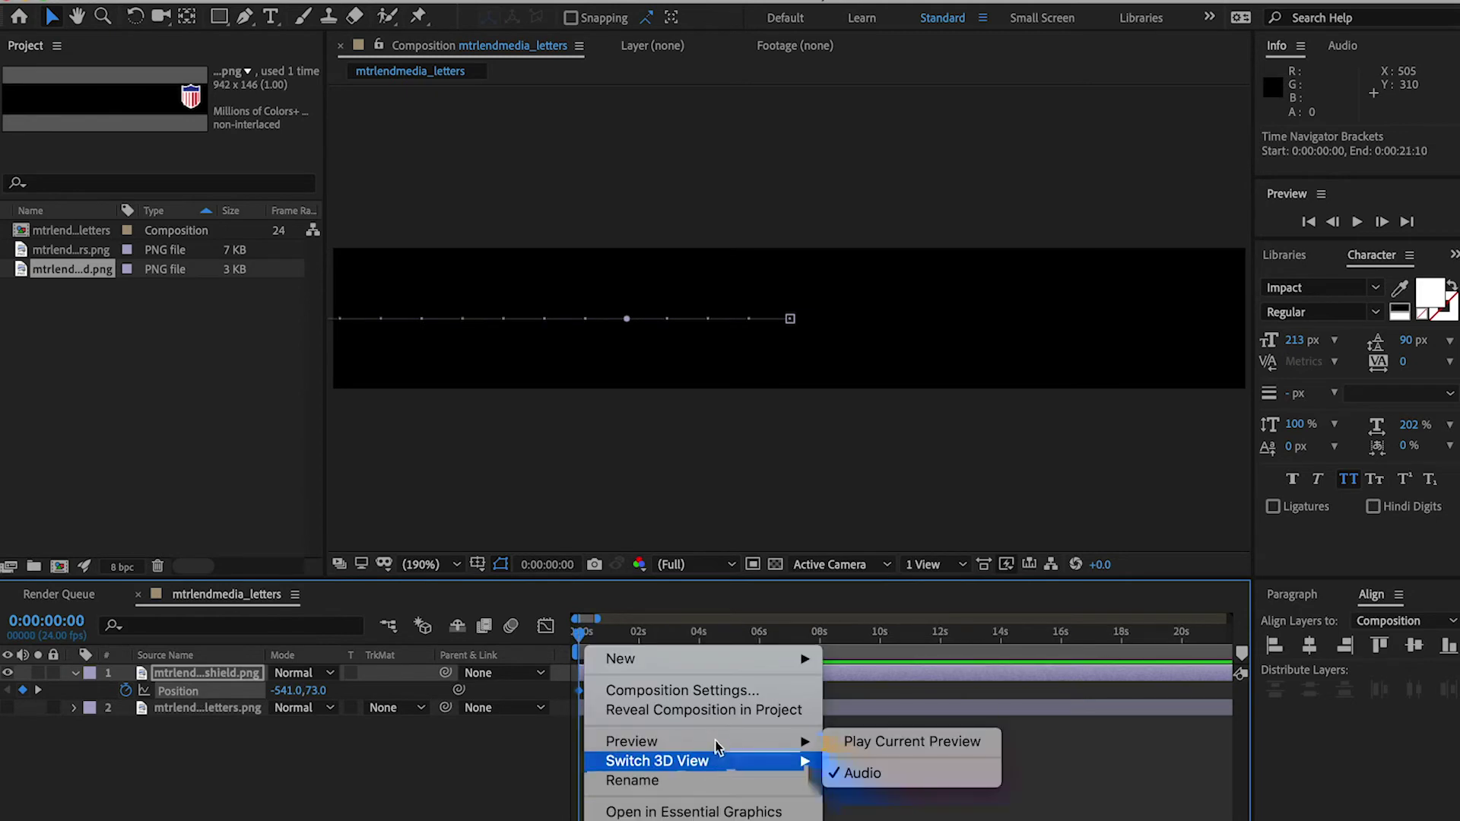
left_click(578, 706)
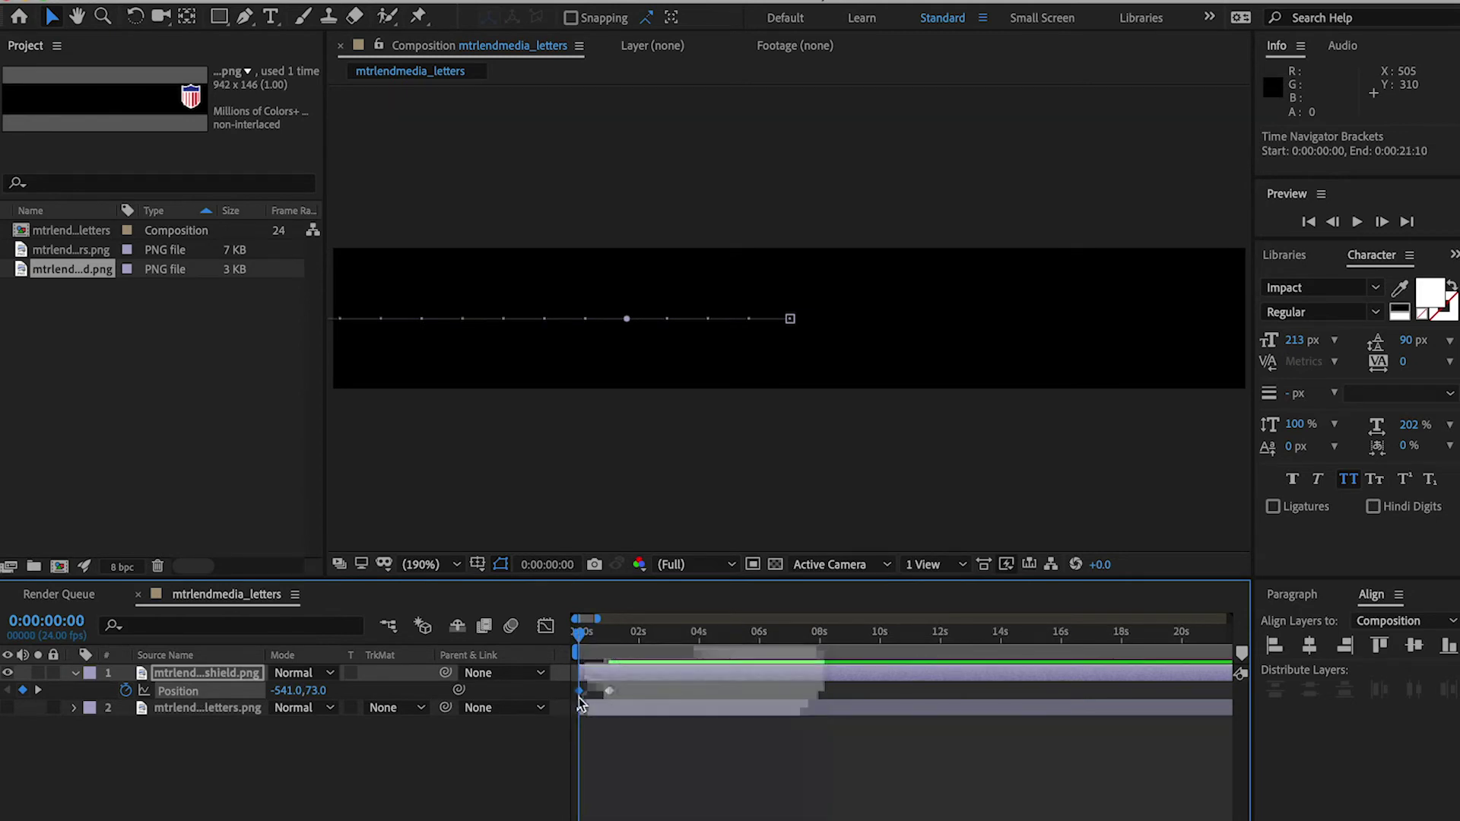
right_click(580, 691)
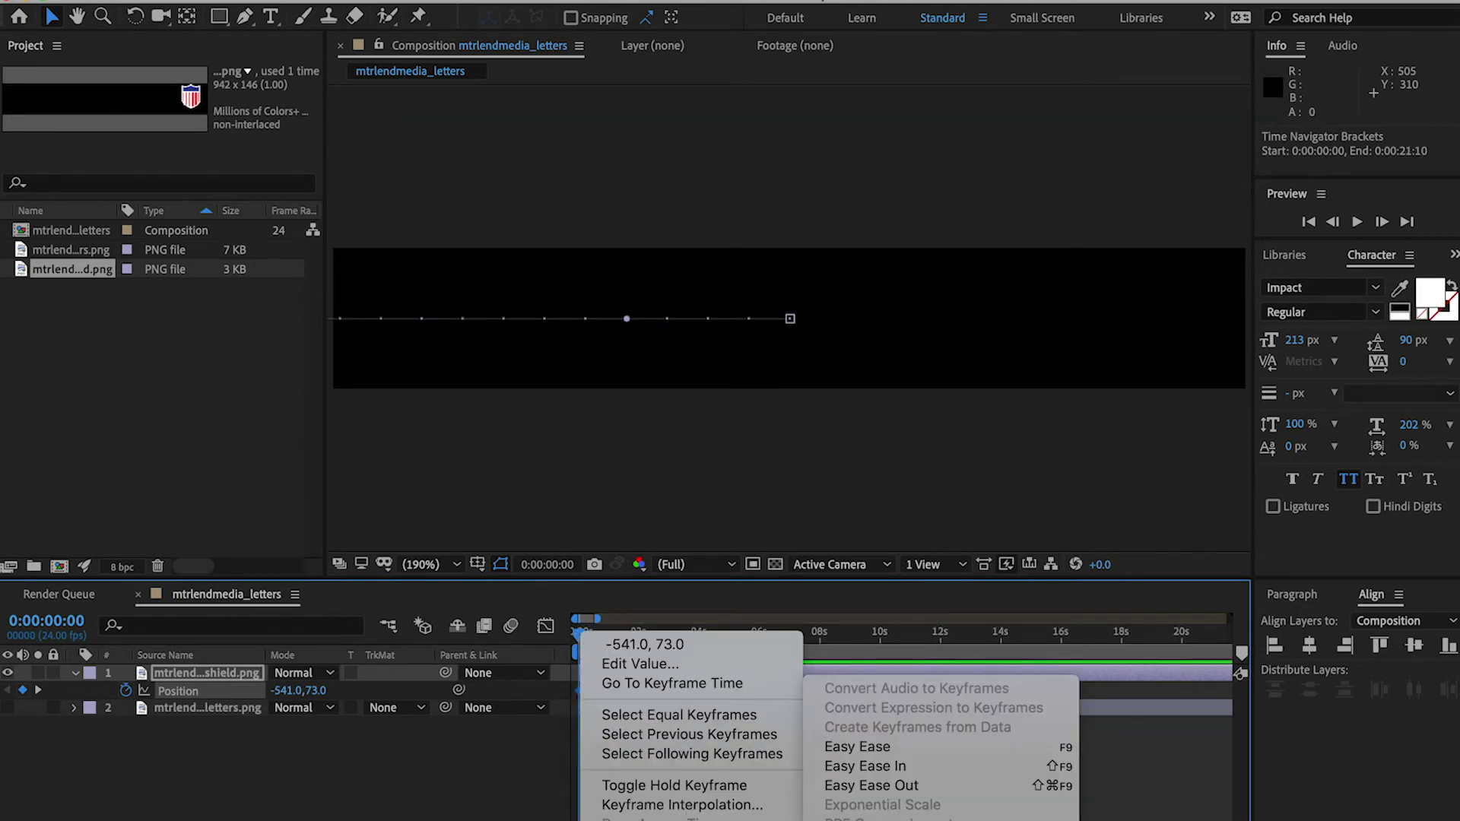
left_click(867, 786)
right_click(608, 691)
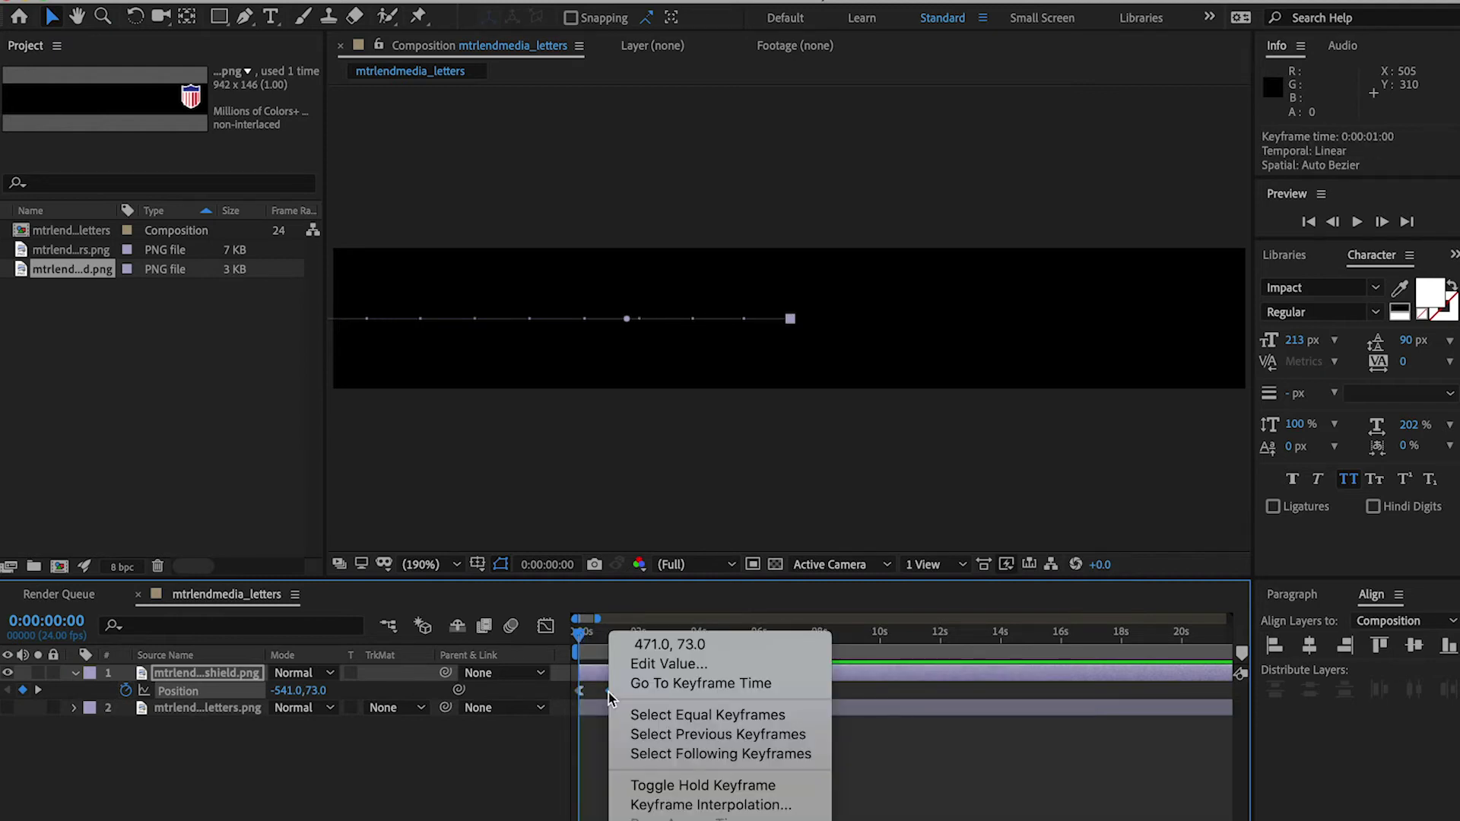
left_click(930, 787)
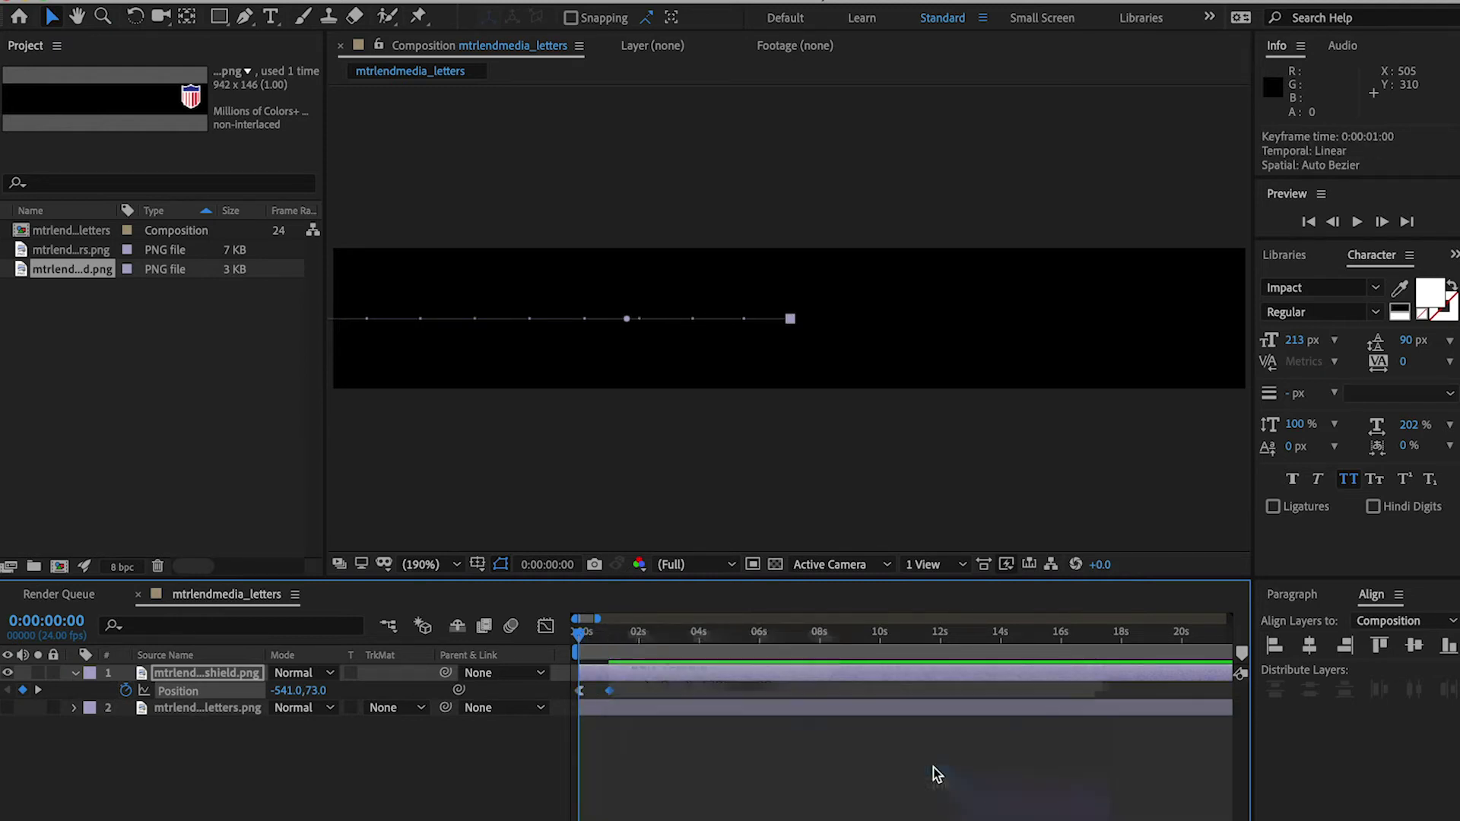
- Reshape the shield's Position speed graph so it peaks early at about 2880 px/sec and slows down gradually
left_click(546, 627)
left_click_drag(607, 819, 598, 819)
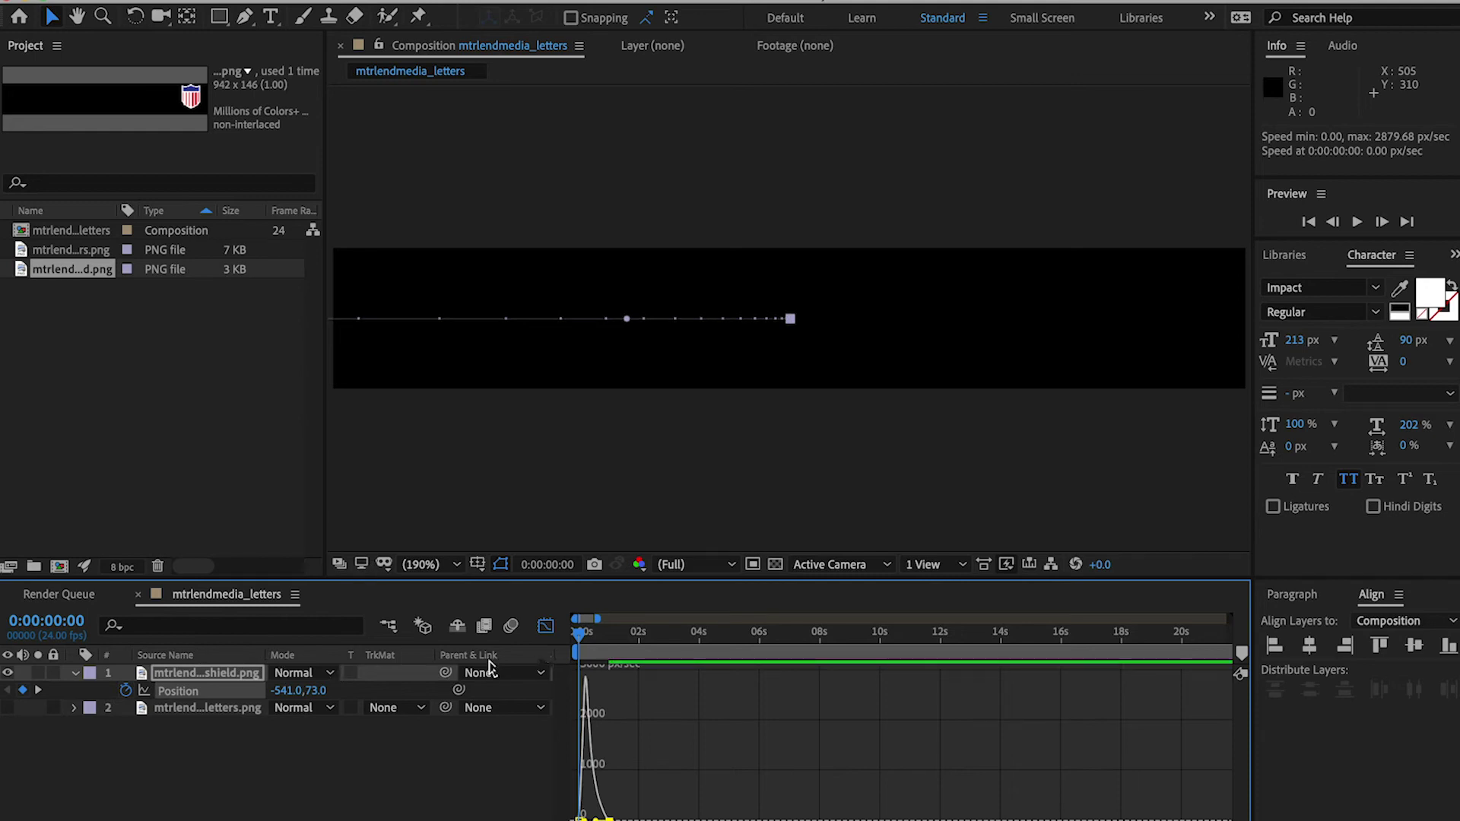
- Close the graph editor, turn on motion blur for the shield layer, and preview its slide-in animation
left_click(546, 626)
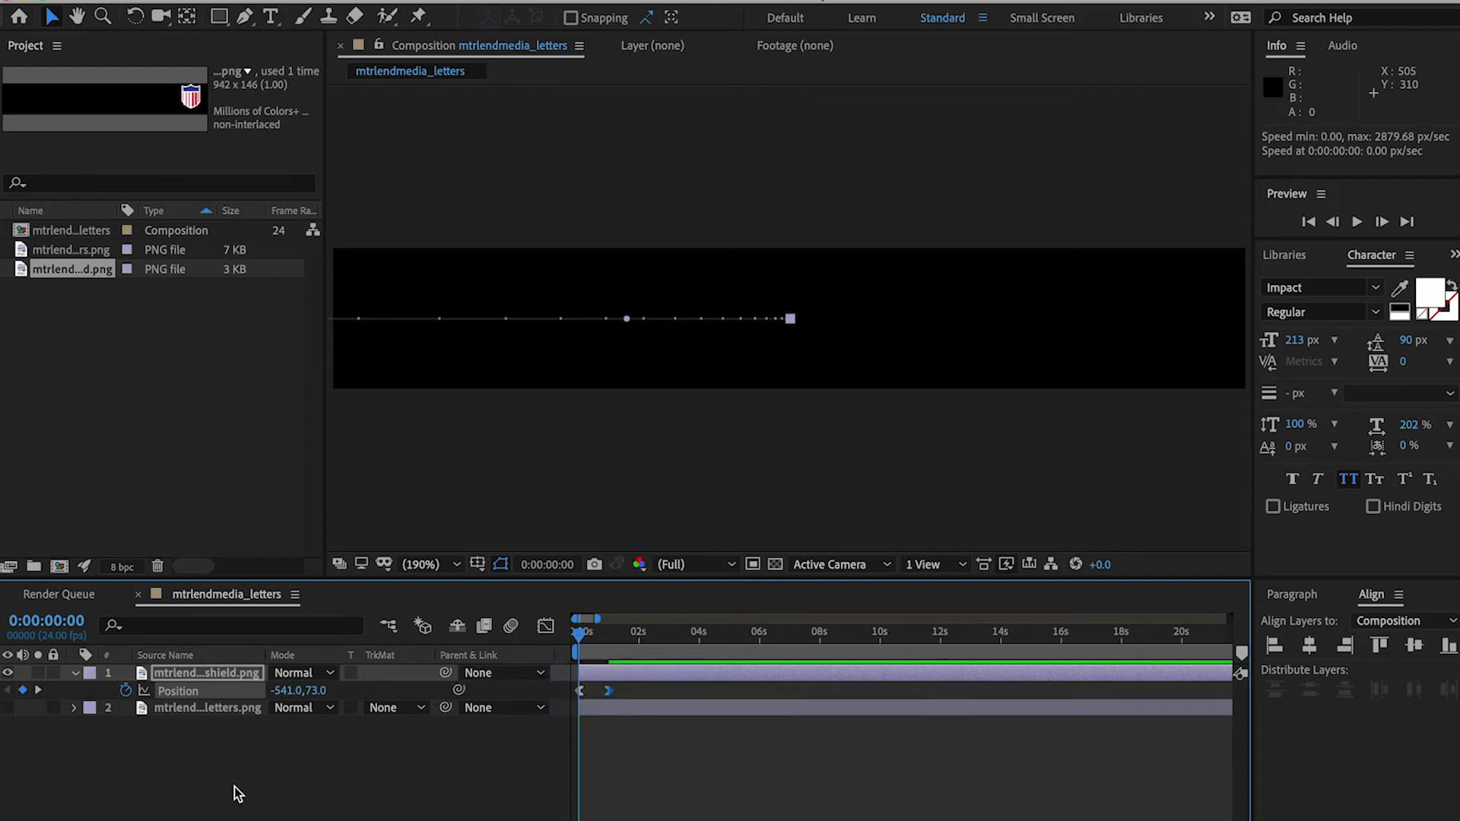
key("F4")
left_click(354, 674)
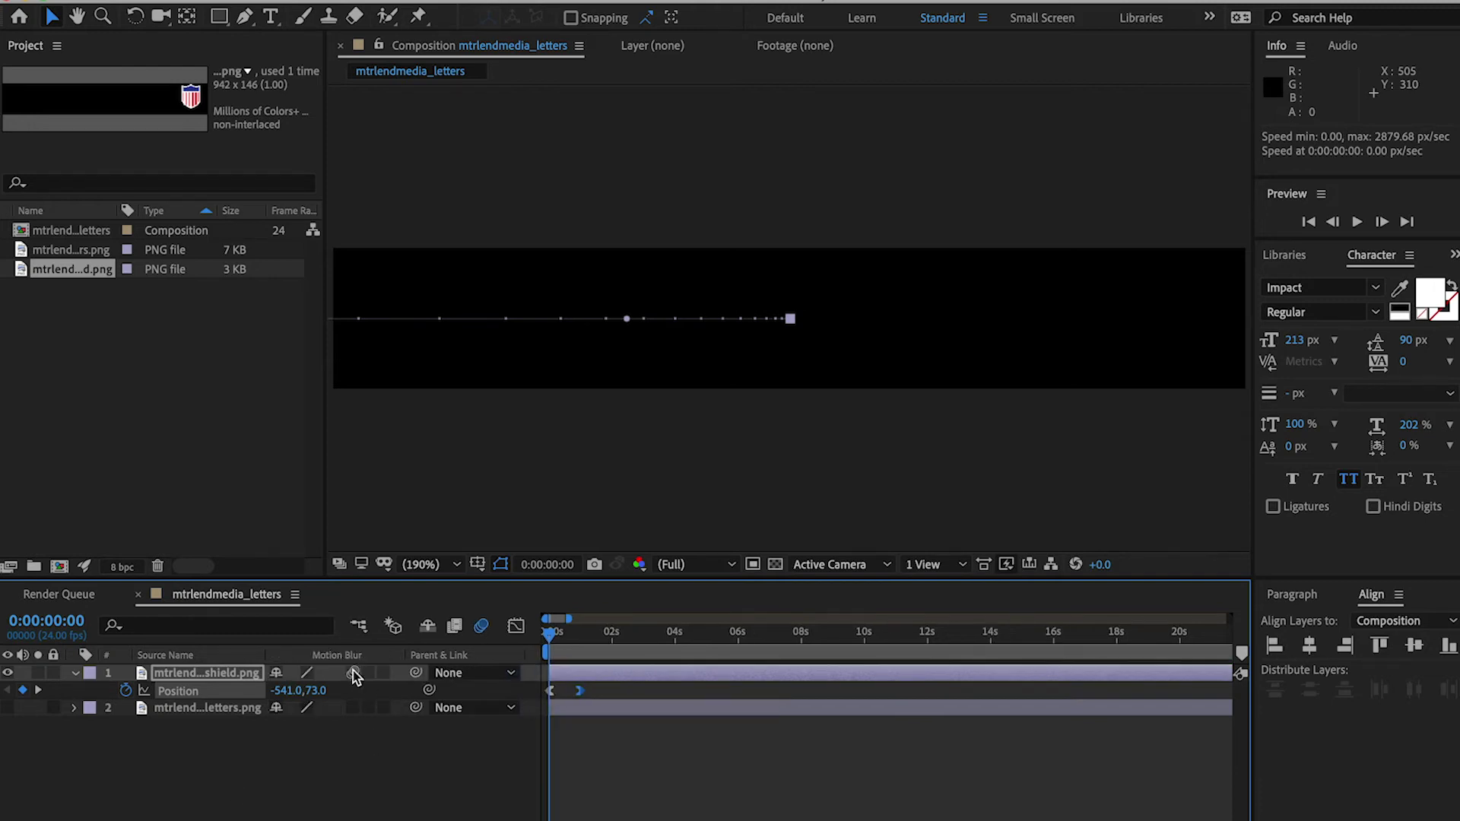
key("space")
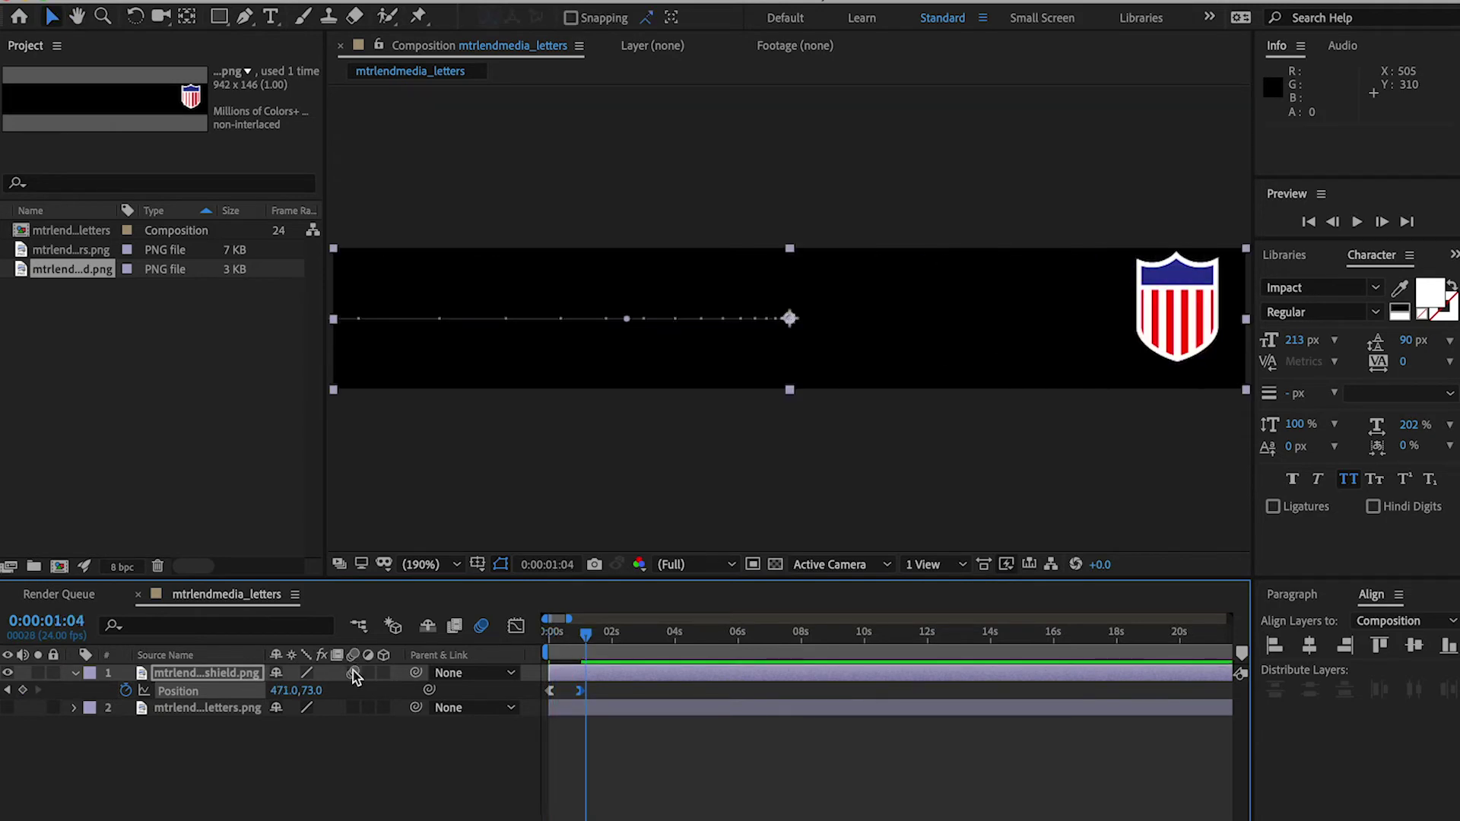
left_click_drag(591, 638, 499, 654)
key("space")
key("space")
left_click_drag(601, 635, 560, 645)
- Show the letters layer and cover the whole lettering, up to the shield, with a white rectangle on a new shape layer
left_click(304, 763)
left_click(8, 707)
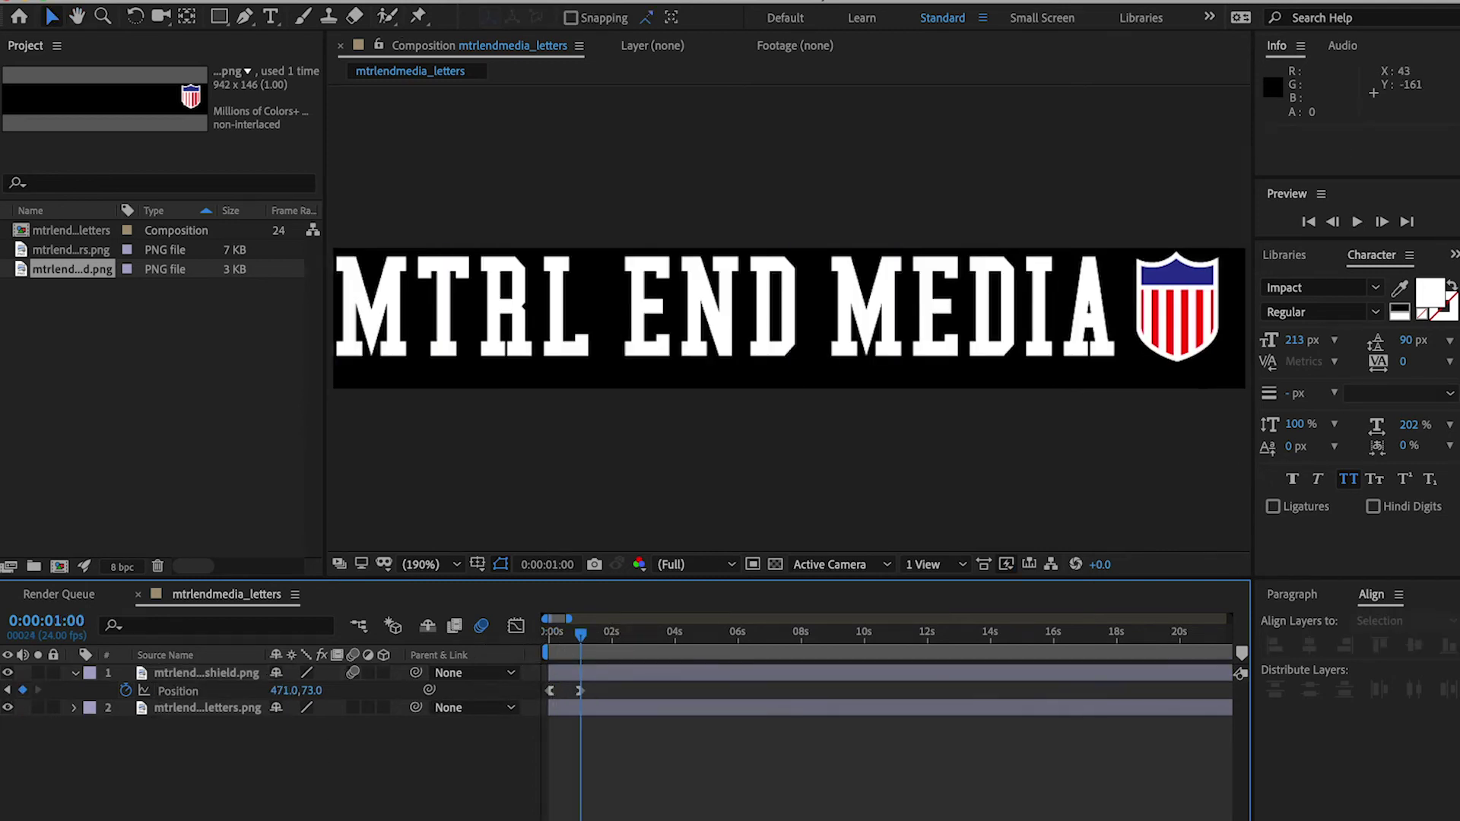
right_click(338, 240)
left_click(694, 118)
key("q")
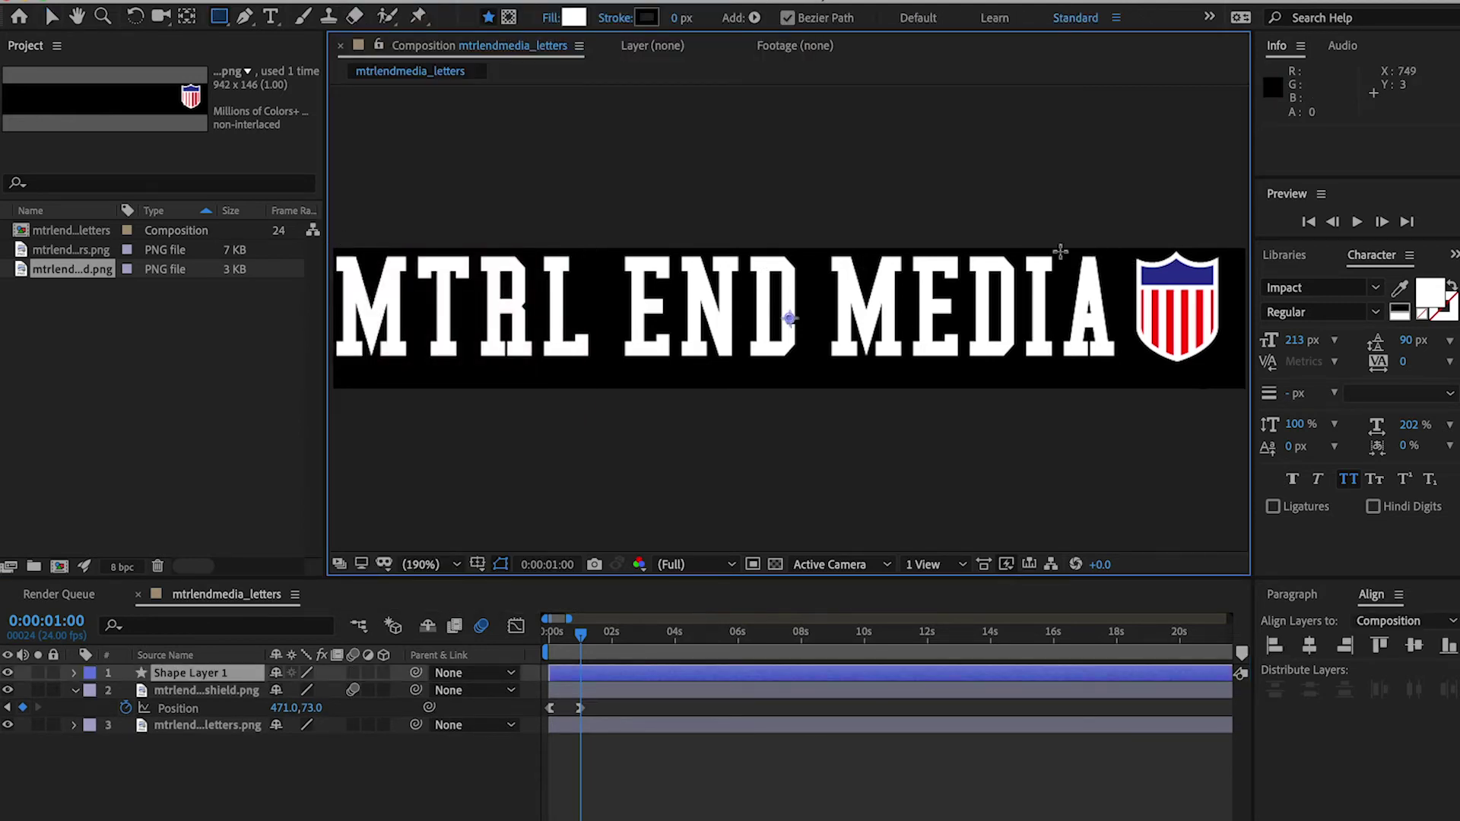
left_click_drag(333, 240, 1112, 397)
- Place Shape Layer 1 between the shield and letters layers and set the letters' track matte to Alpha Matte "Shape Layer 1"
left_click_drag(184, 676, 180, 751)
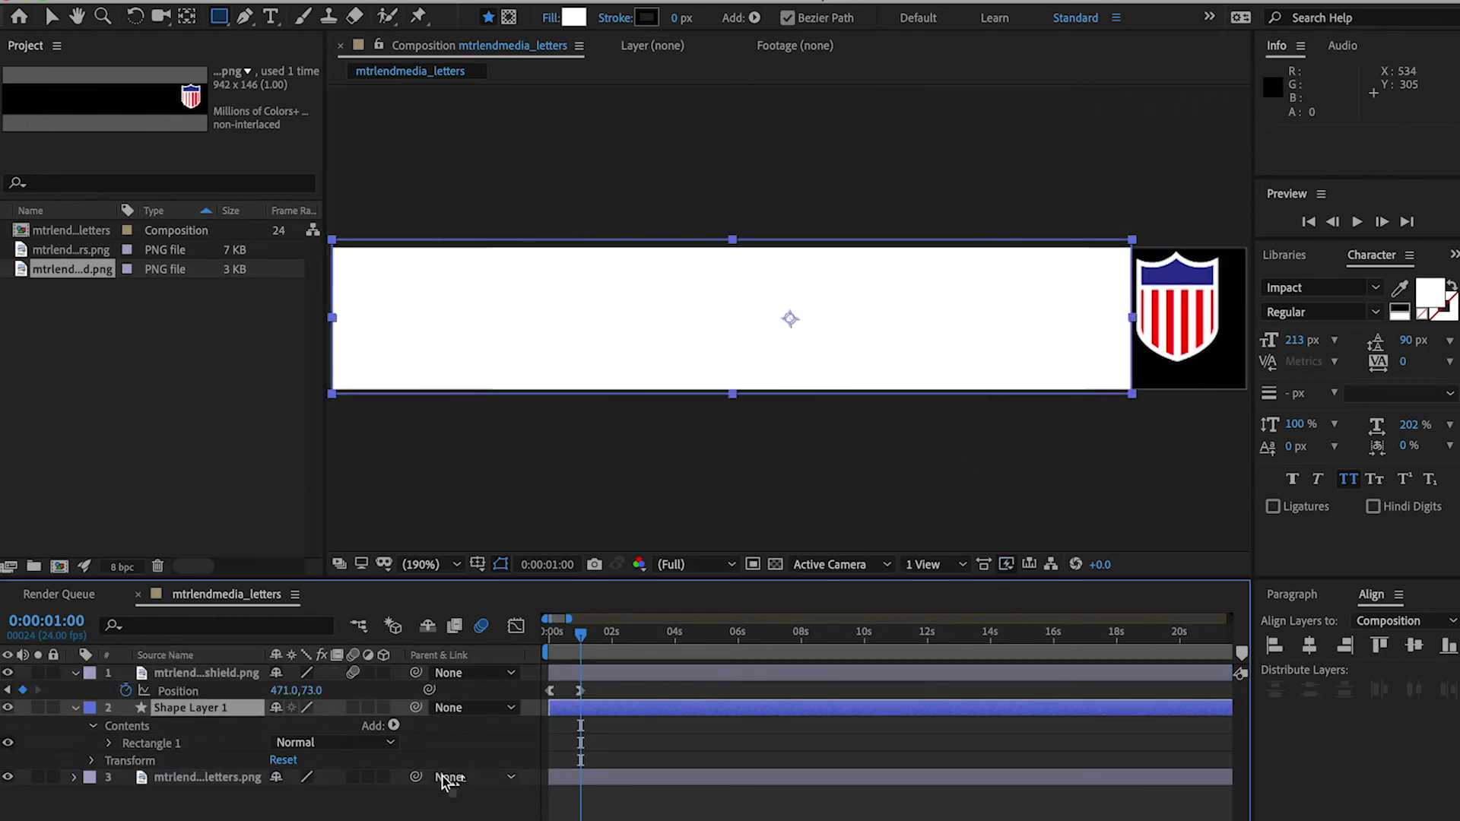
key("F4")
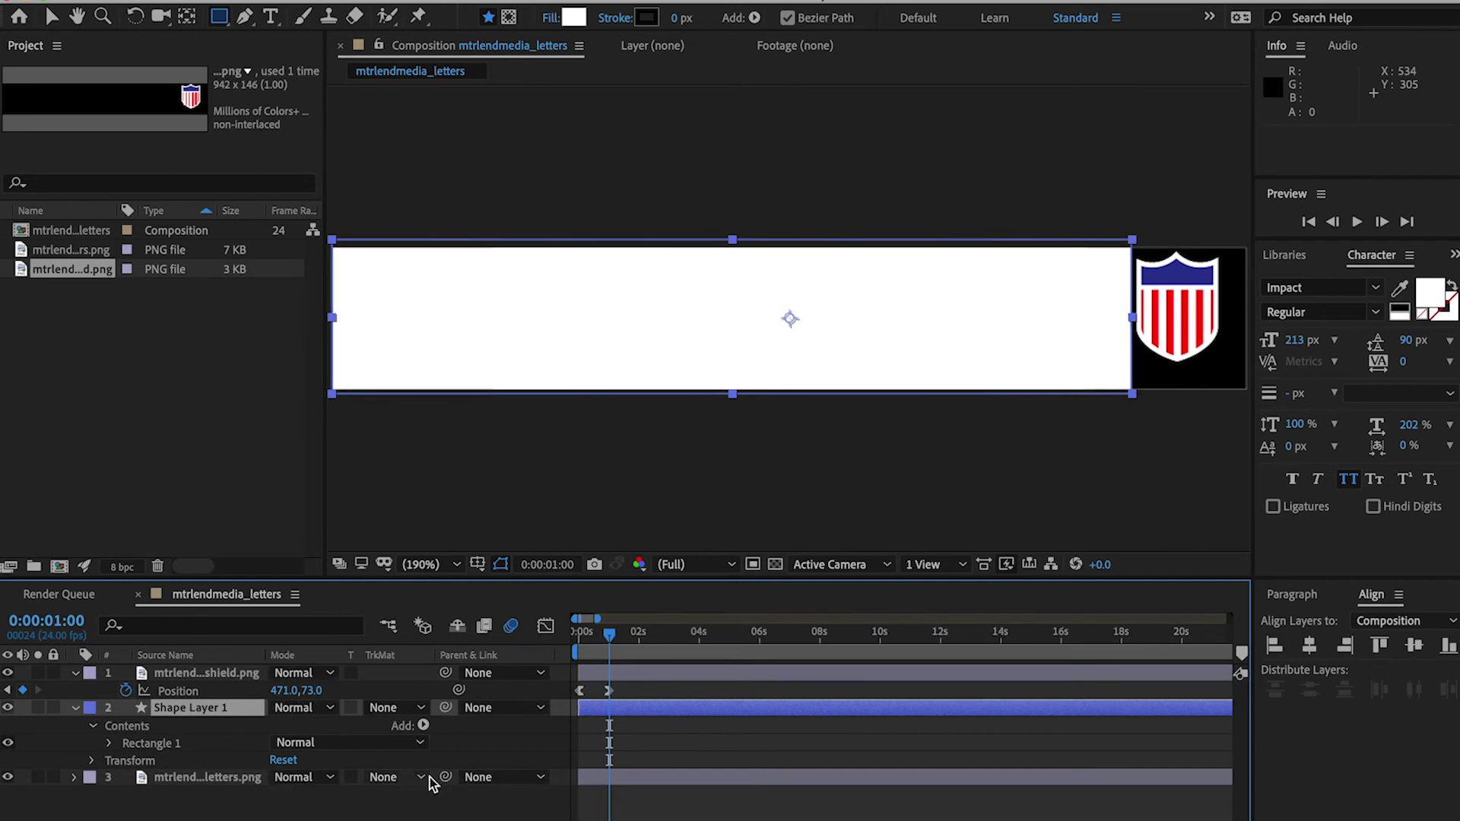
key("F4")
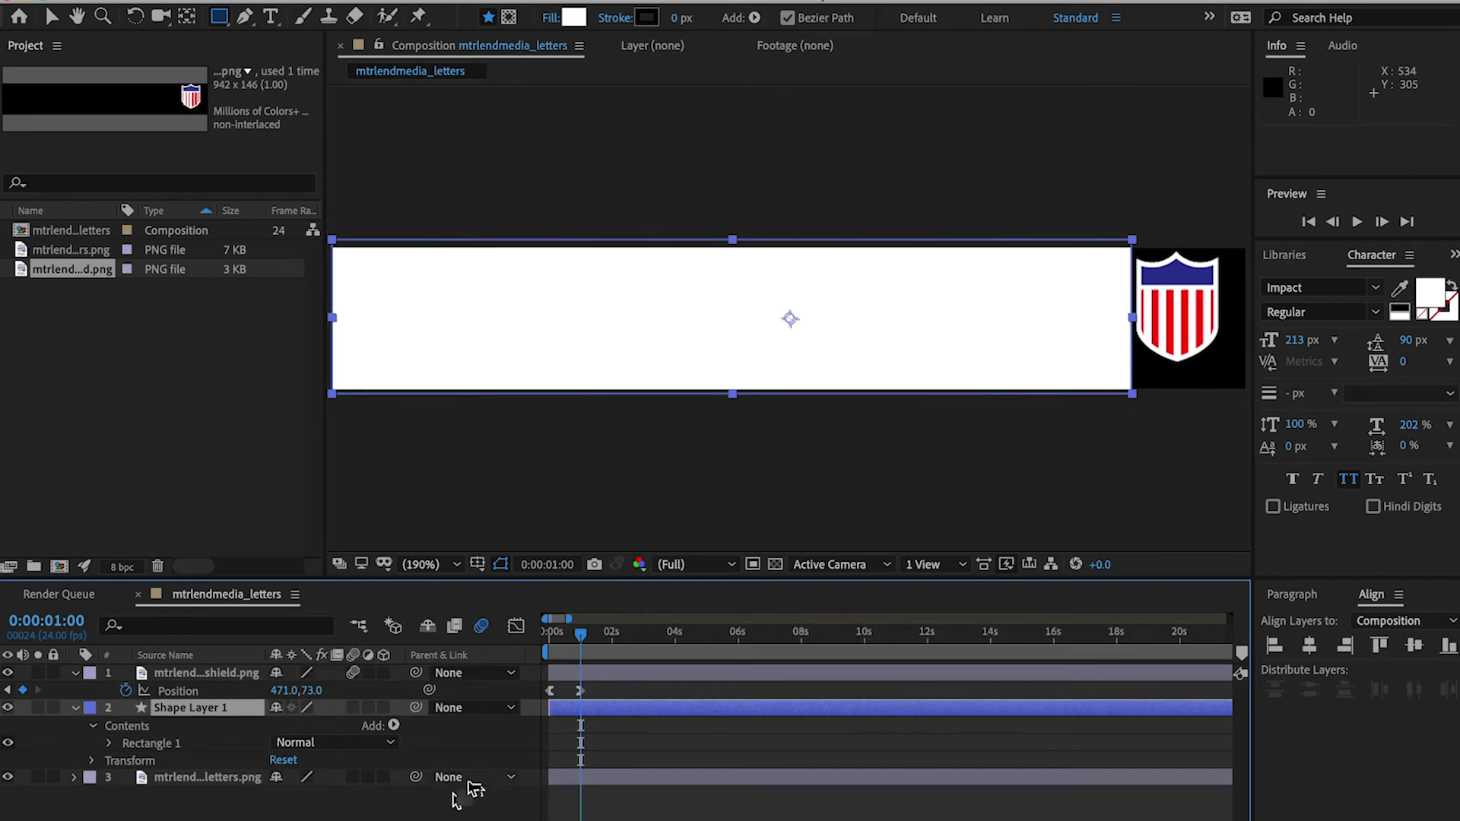
key("F4")
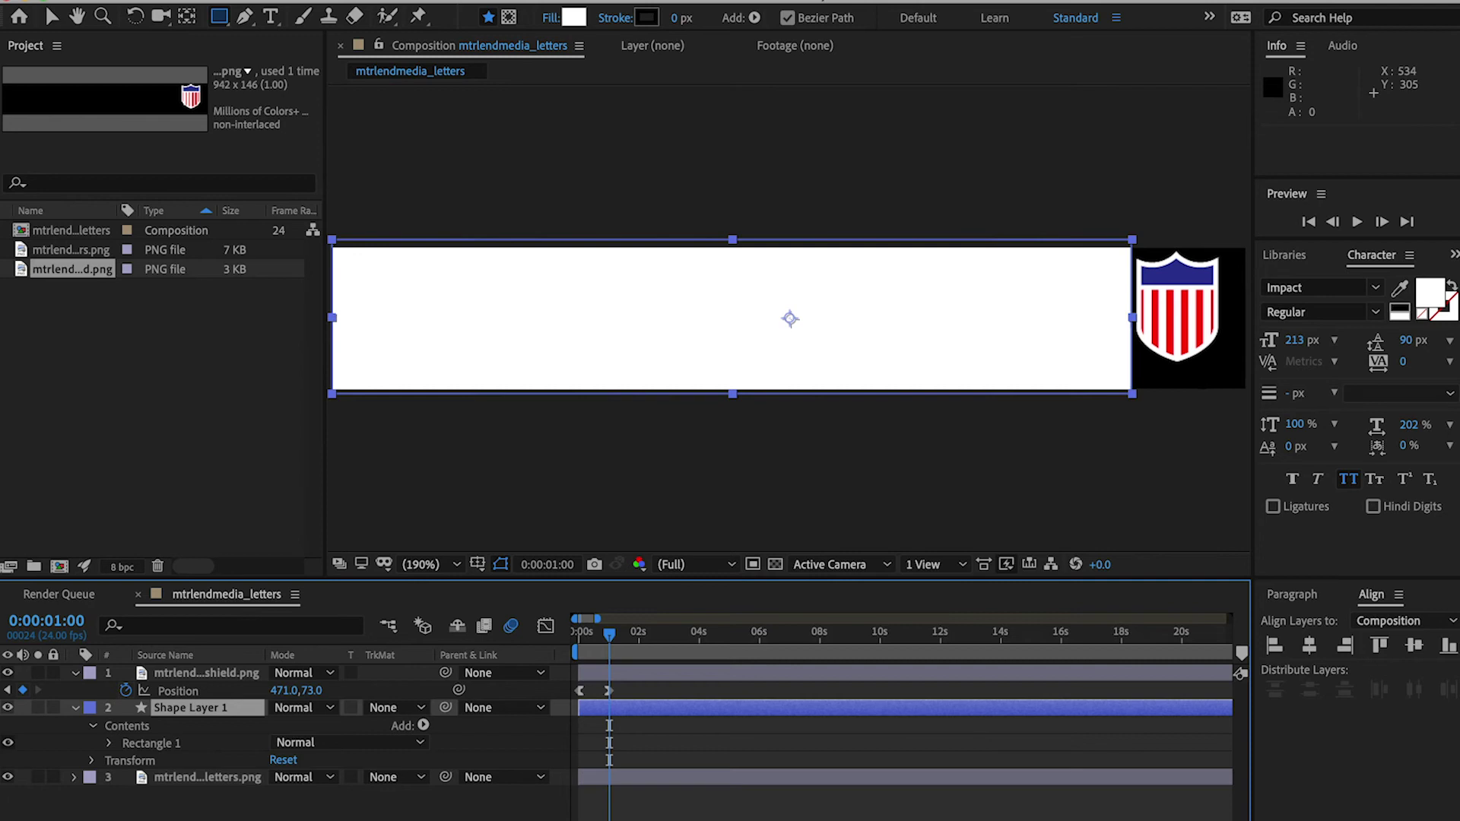
left_click(419, 778)
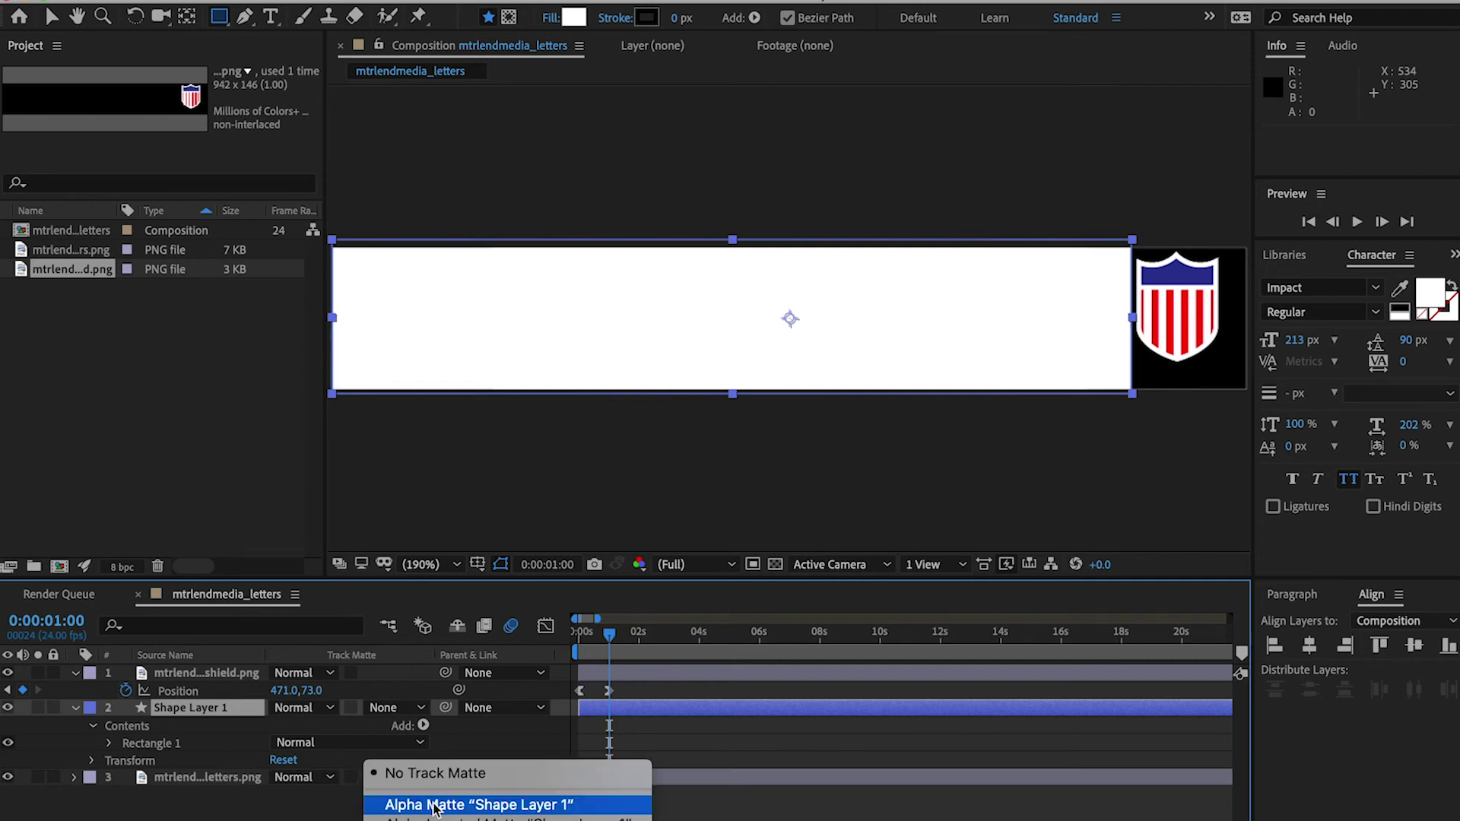
left_click(434, 806)
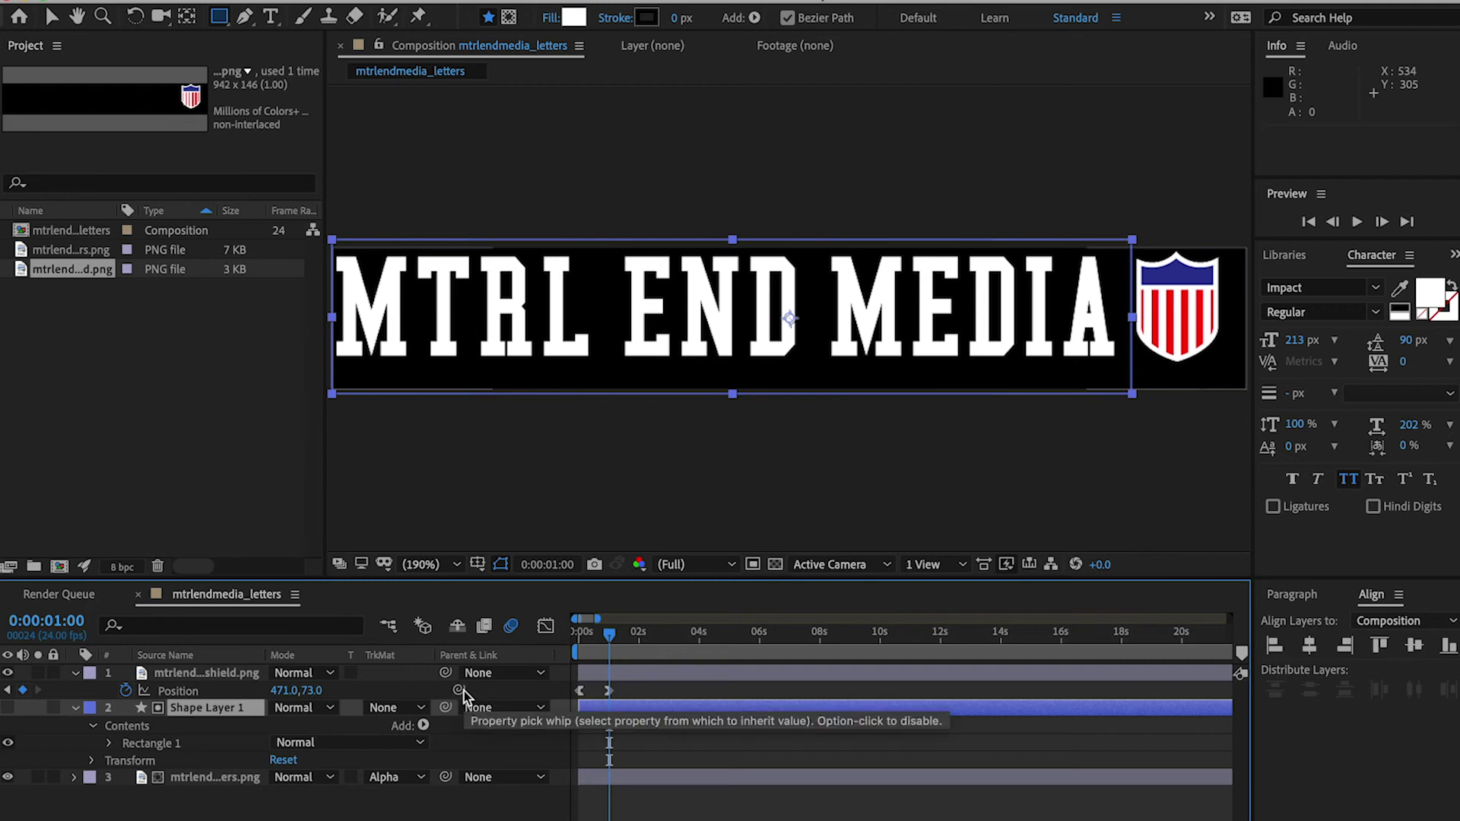
- Try parenting the shield layer to Shape Layer 1 and linking the shield's Position to that layer, and undo both attempts
left_click_drag(449, 680, 245, 711)
left_click_drag(611, 647, 575, 648)
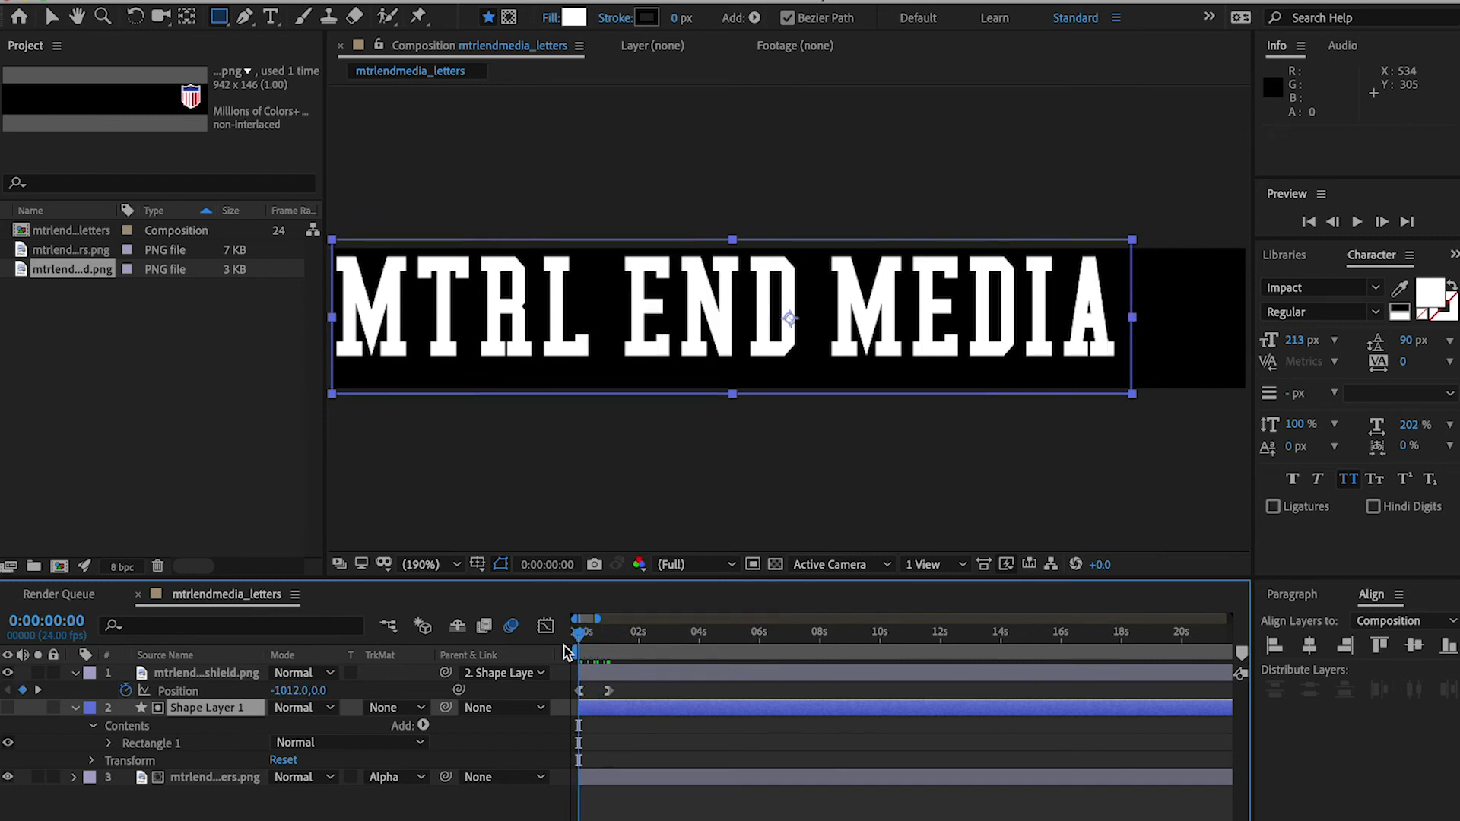
key("ctrl+z")
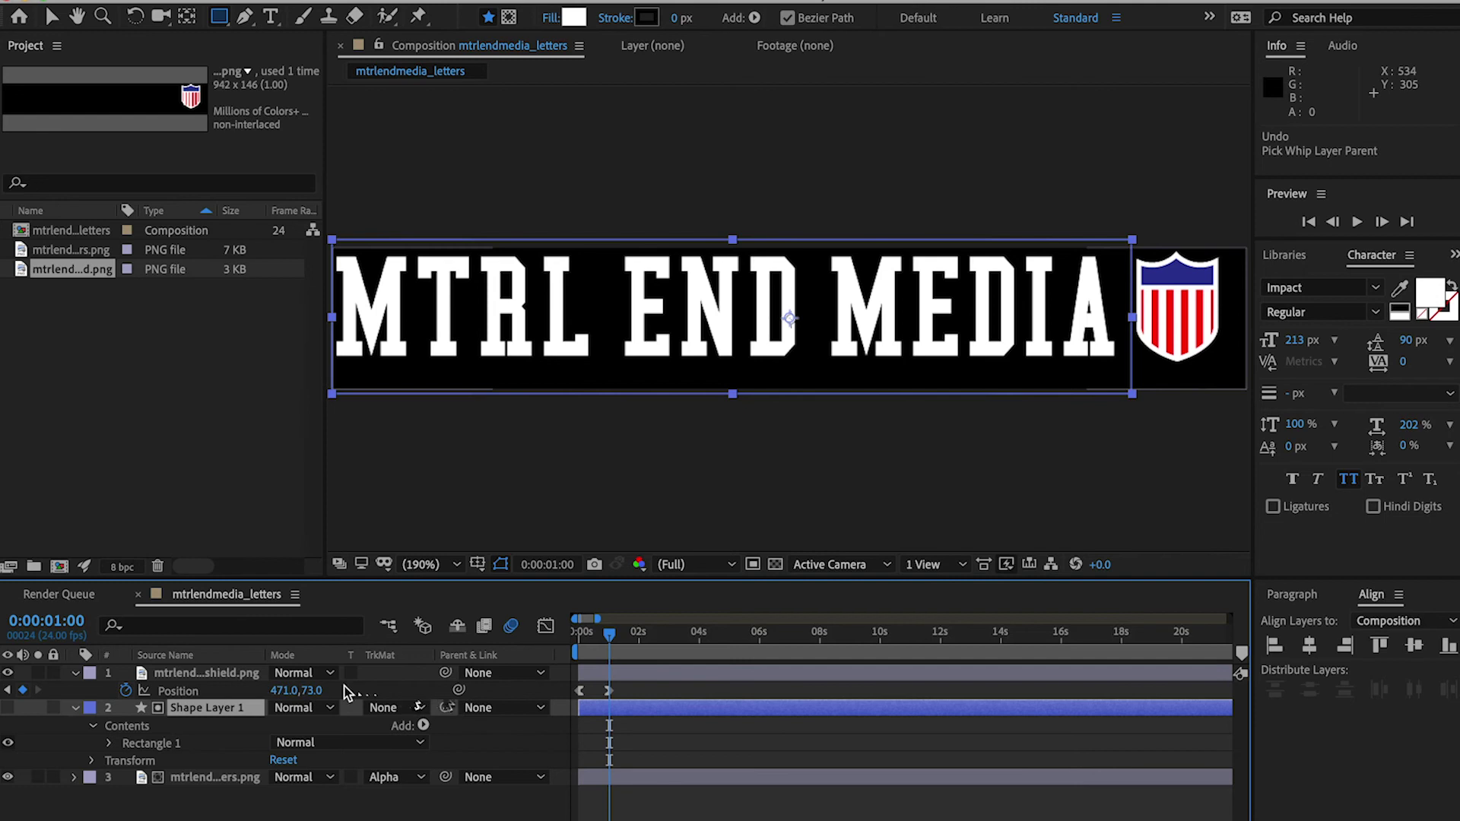
left_click_drag(458, 690, 228, 714)
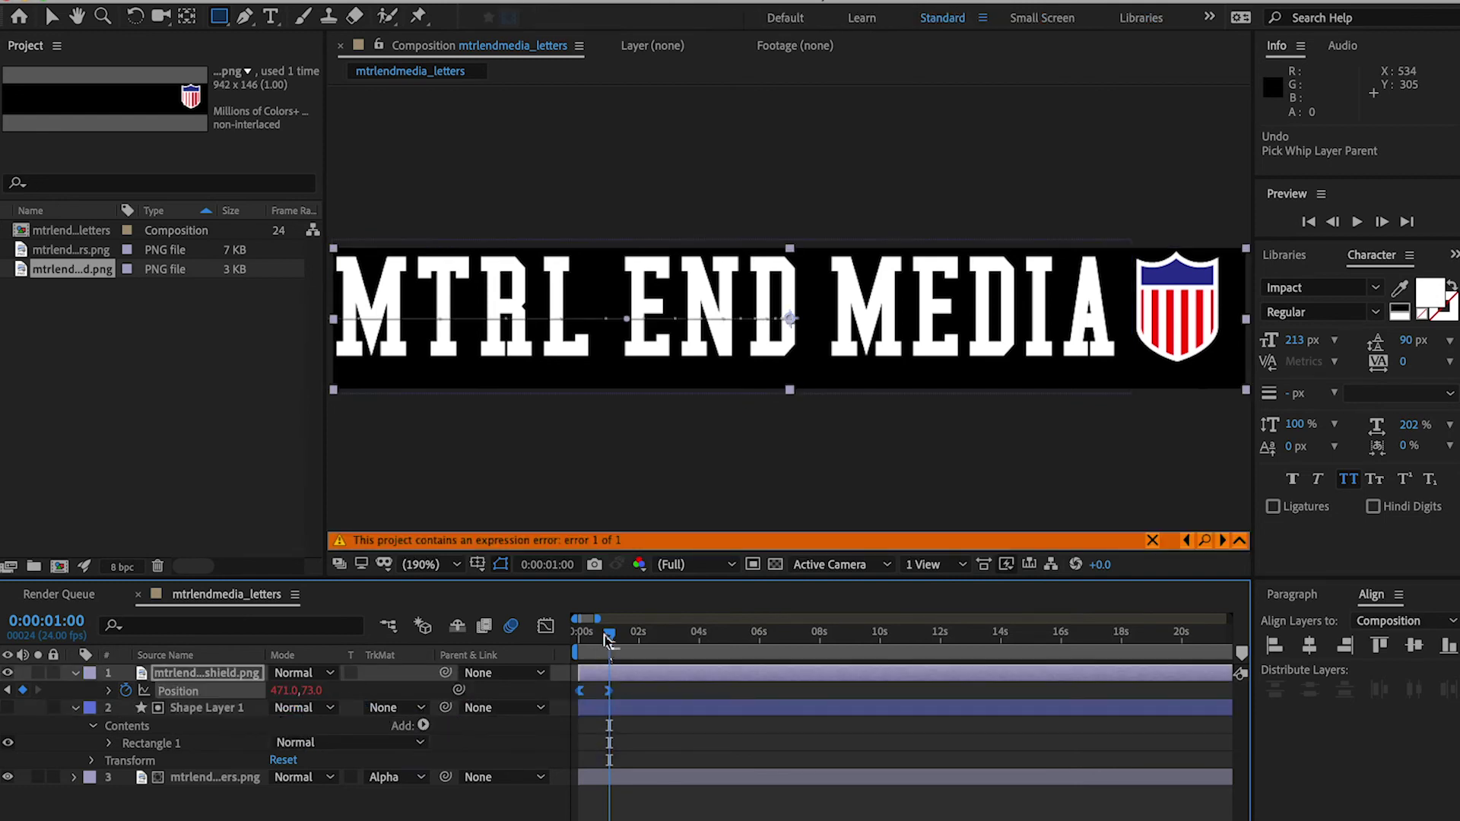
key("ctrl+z")
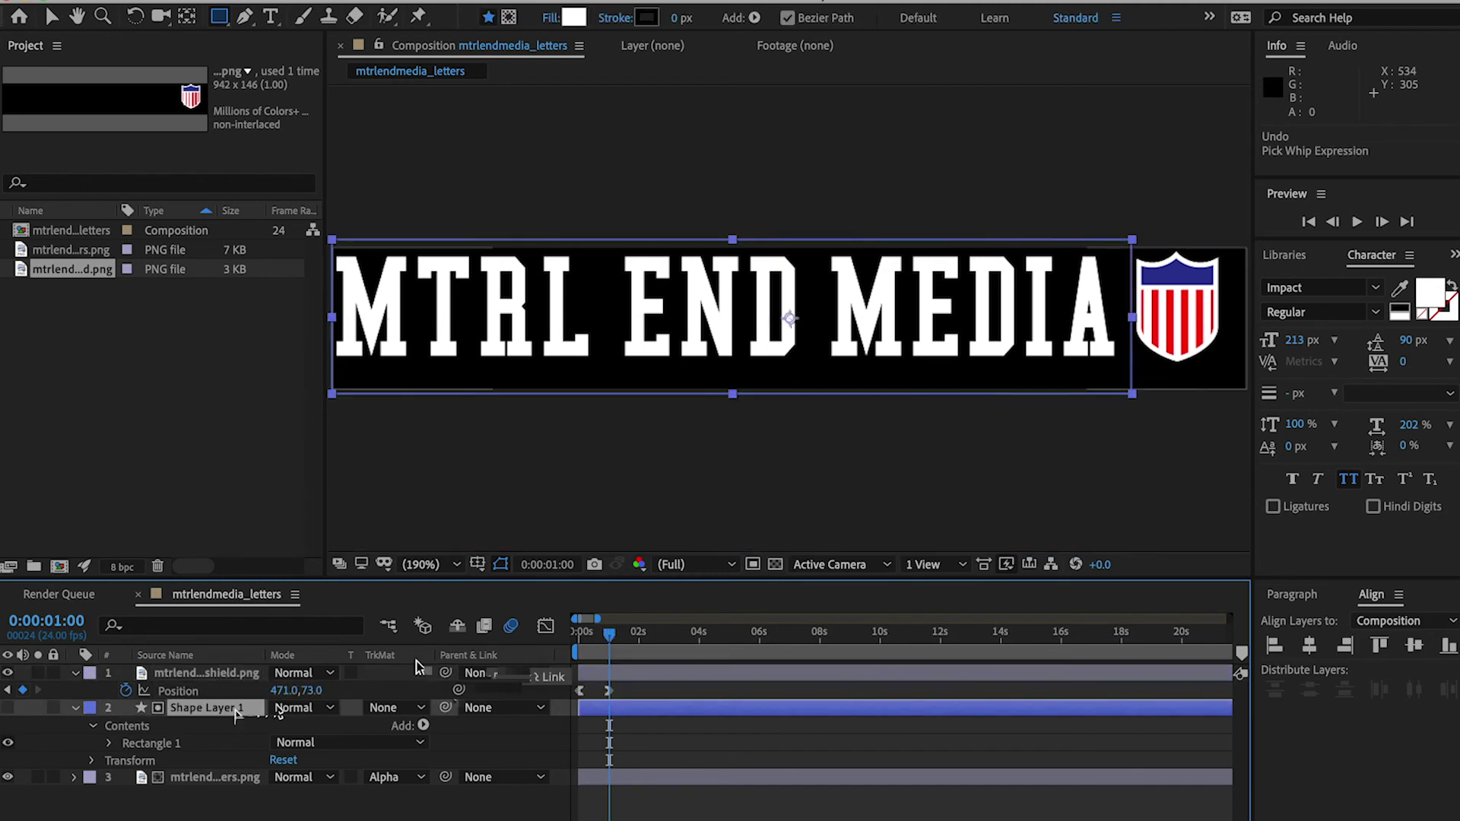
- Link Shape Layer 1's Position to the shield's Position and check the motion back to the start of the timeline
key("p")
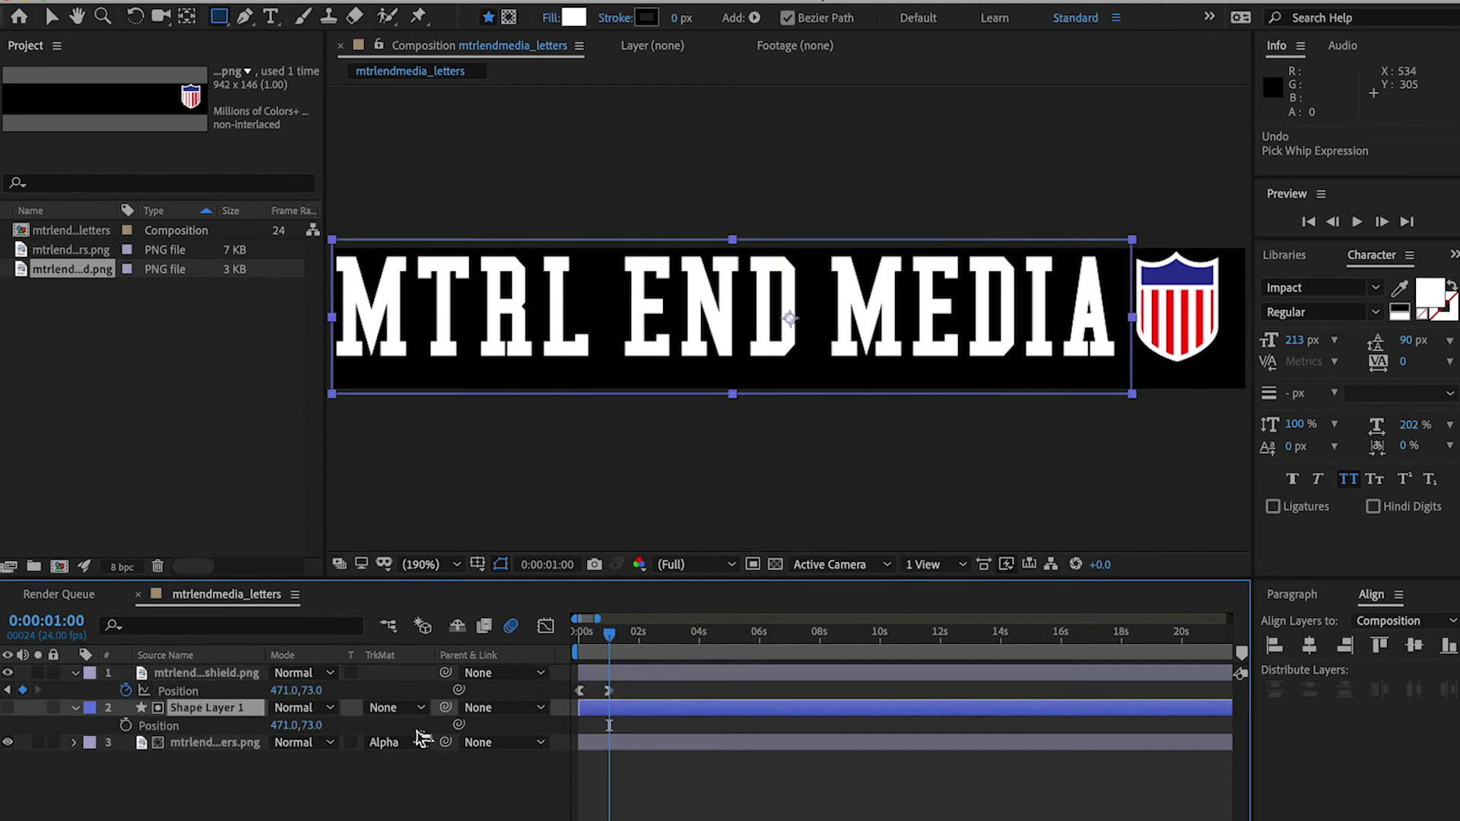
left_click_drag(463, 731, 255, 696)
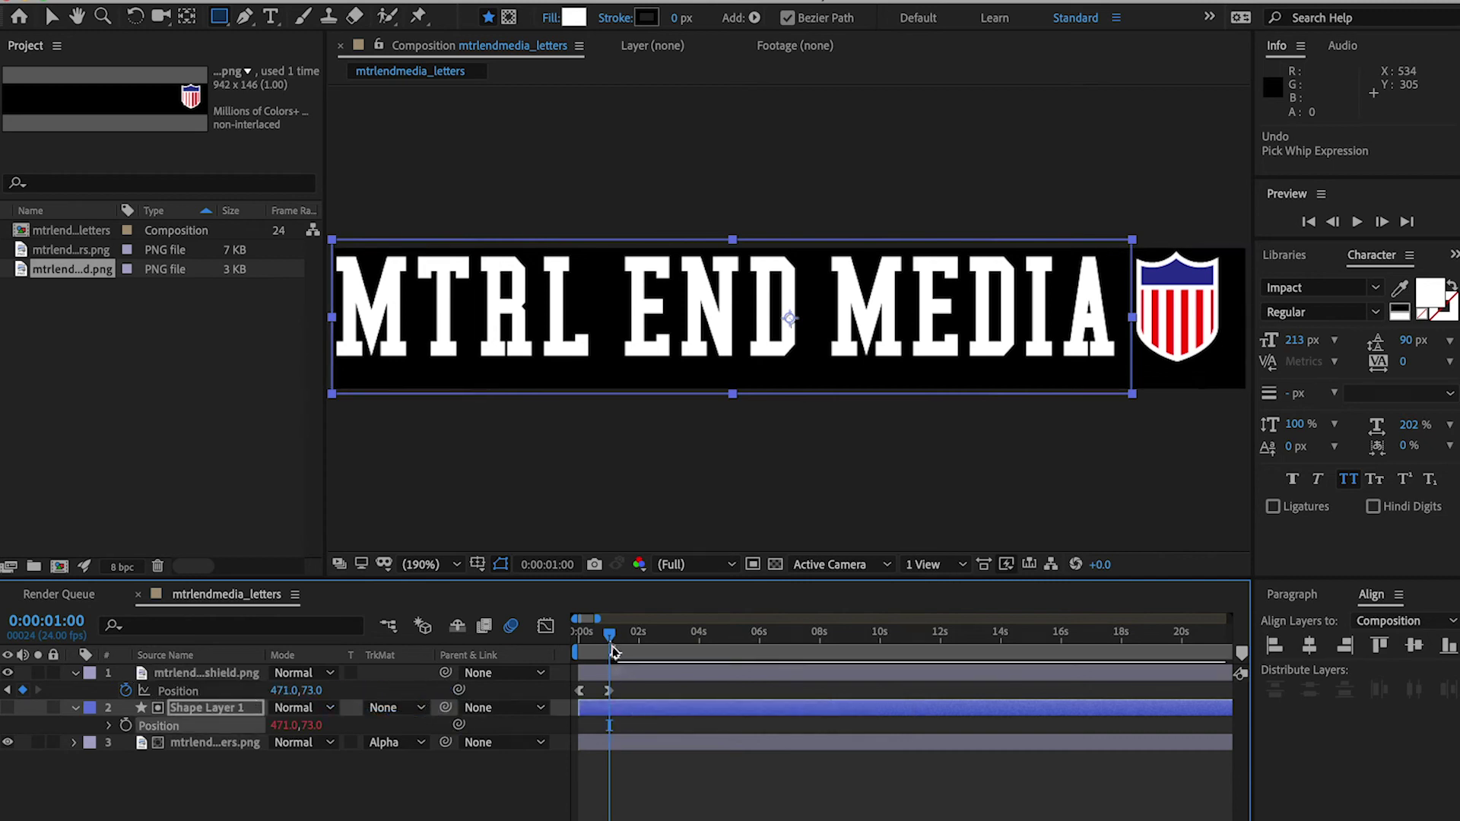
left_click_drag(615, 645, 551, 648)
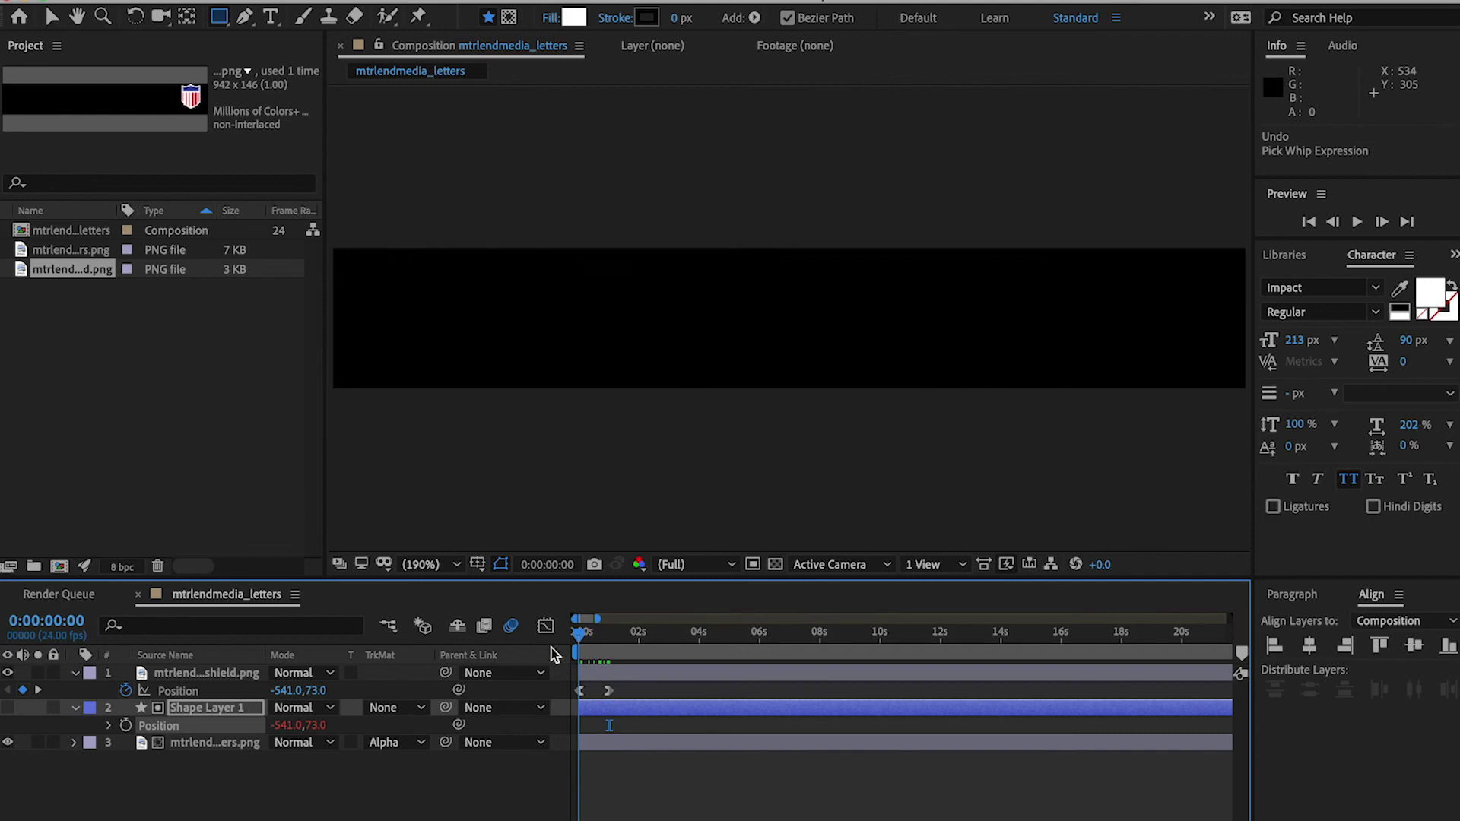